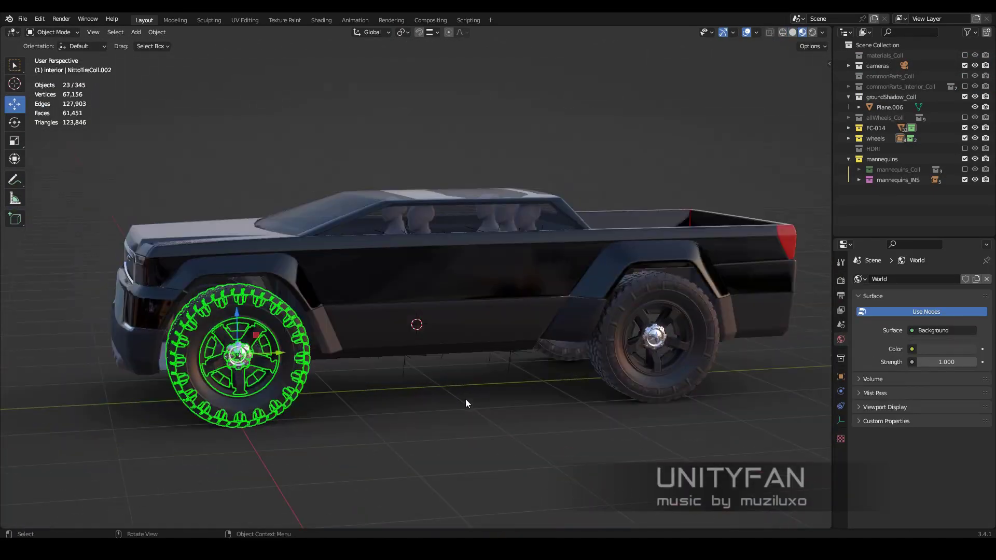
Step: Select the front tyre in side view and check its transform values
{"action": "key", "text": "KP_3"}
{"action": "scroll", "coordinate": [480, 390], "scroll_direction": "up", "scroll_amount": 3}
{"action": "left_click", "coordinate": [829, 63]}
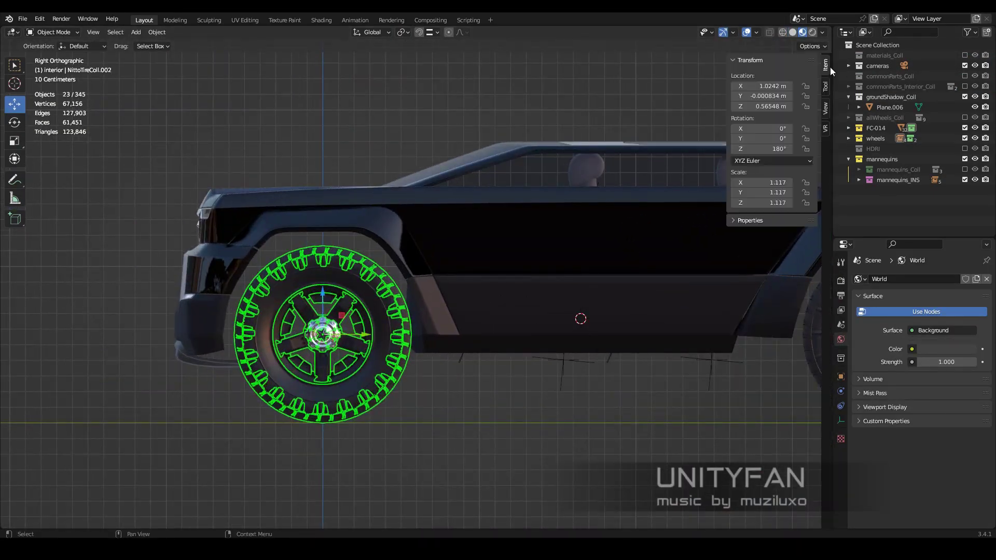
{"action": "left_click", "coordinate": [383, 285]}
{"action": "middle_click_drag", "start_coordinate": [384, 294], "coordinate": [476, 322]}
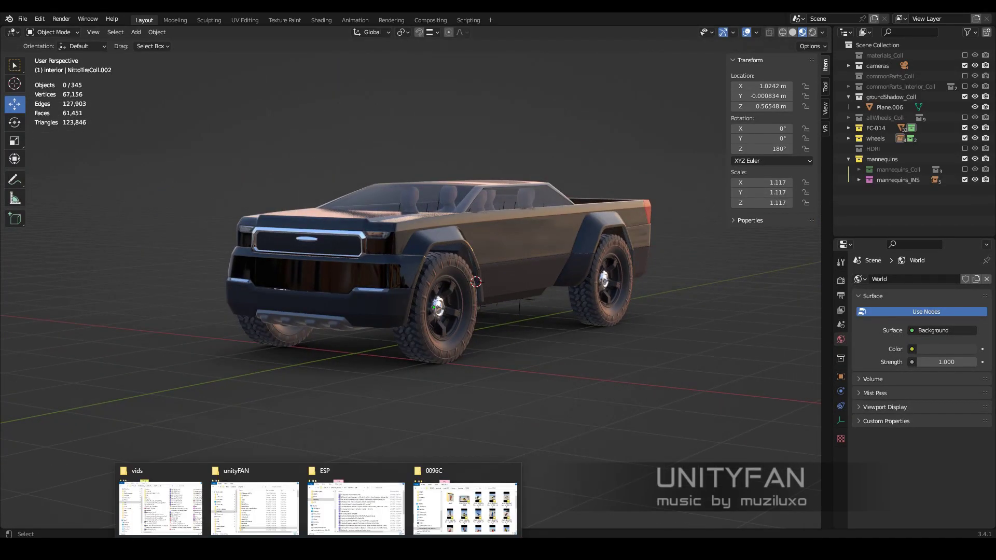
Step: Look up 22 inches in centimetres in the web browser
{"action": "left_click", "coordinate": [267, 501]}
{"action": "type", "text": "22 inch"}
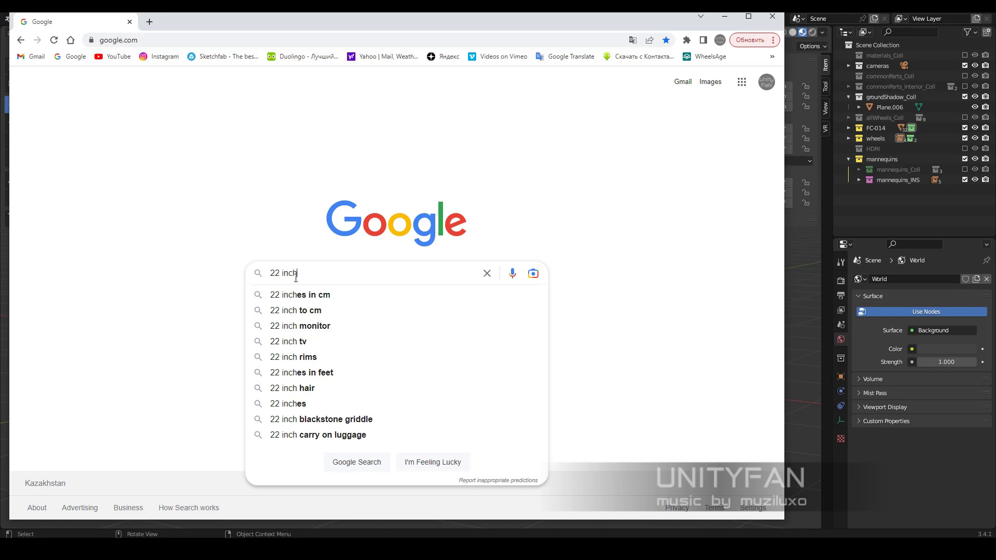
{"action": "type", "text": "es in cm"}
{"action": "key", "text": "Return"}
{"action": "left_click", "coordinate": [725, 16]}
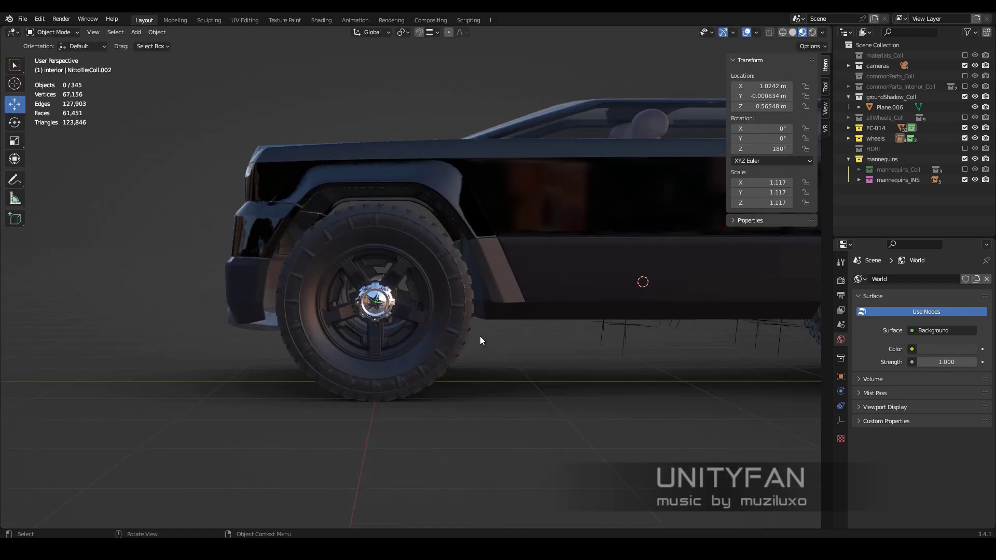
Step: Add a cylinder at the front wheel with radius 0.28 m and depth 0.1 m
{"action": "left_click", "coordinate": [458, 337]}
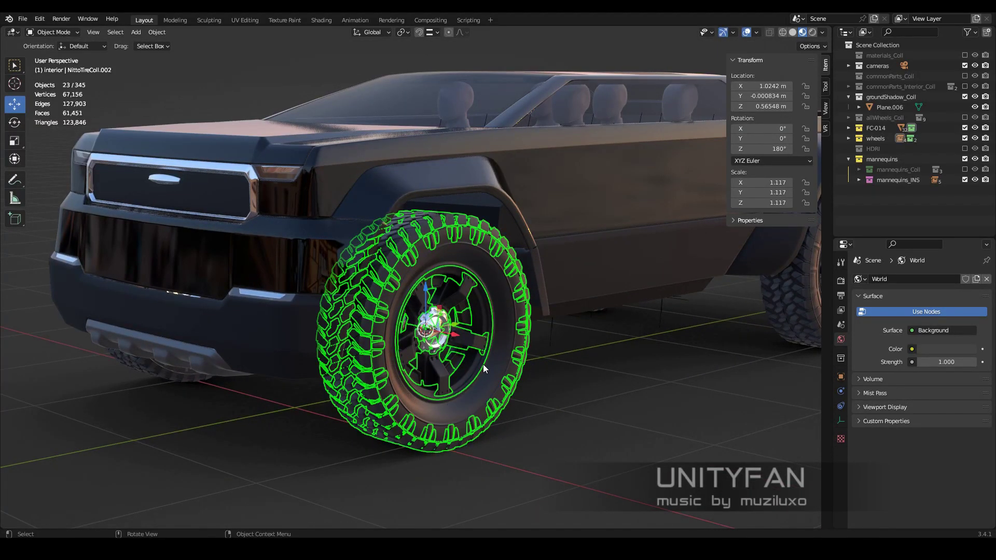
{"action": "key", "text": "shift+a"}
{"action": "left_click", "coordinate": [519, 369]}
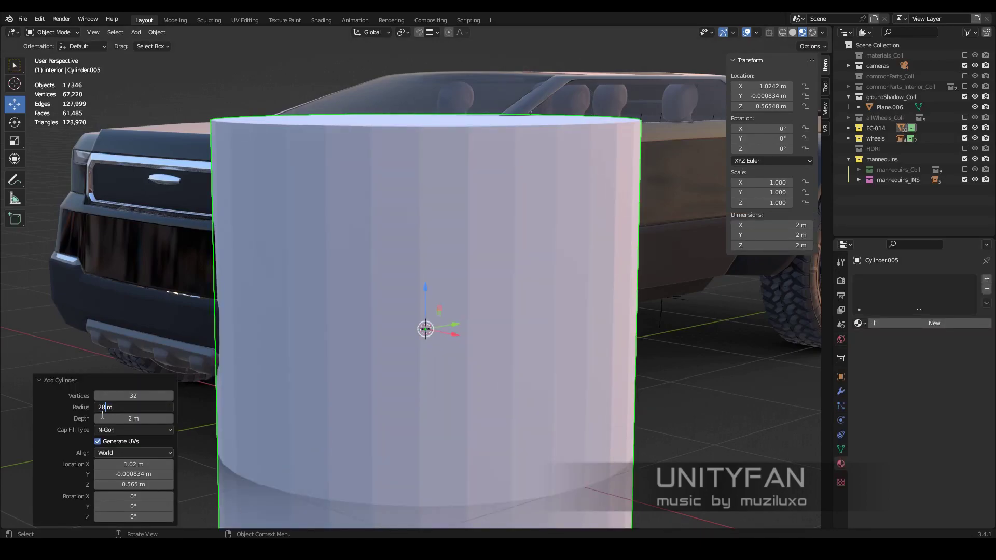
{"action": "type", "text": "."}
{"action": "key", "text": "Return"}
{"action": "middle_click_drag", "start_coordinate": [427, 414], "coordinate": [124, 424]}
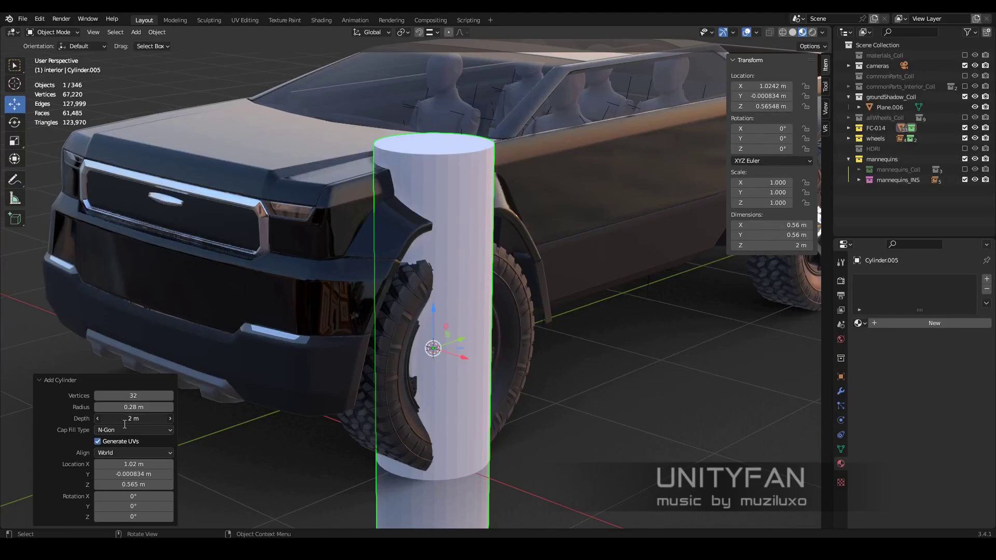
{"action": "left_click", "coordinate": [125, 421]}
{"action": "type", "text": "0.1m"}
{"action": "key", "text": "Return"}
Step: Rotate the cylinder 90° on the Y axis to stand it on its side
{"action": "key", "text": "KP_1"}
{"action": "key", "text": "r"}
{"action": "key", "text": "y"}
{"action": "key", "text": "9"}
{"action": "key", "text": "0"}
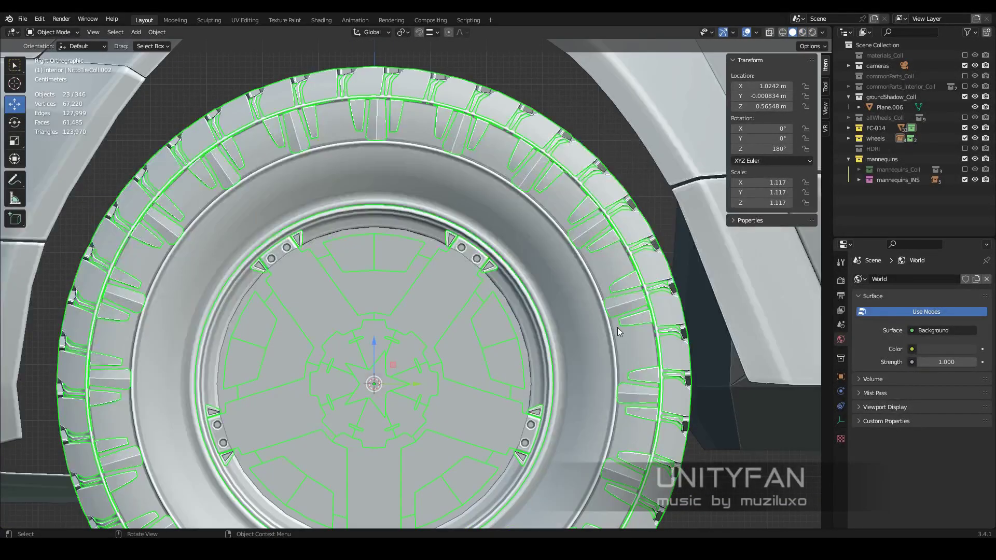
Step: Scale the front tyre down to 0.974 to match the reference cylinder
{"action": "scroll", "coordinate": [739, 393], "scroll_direction": "down", "scroll_amount": 3}
{"action": "key", "text": "s"}
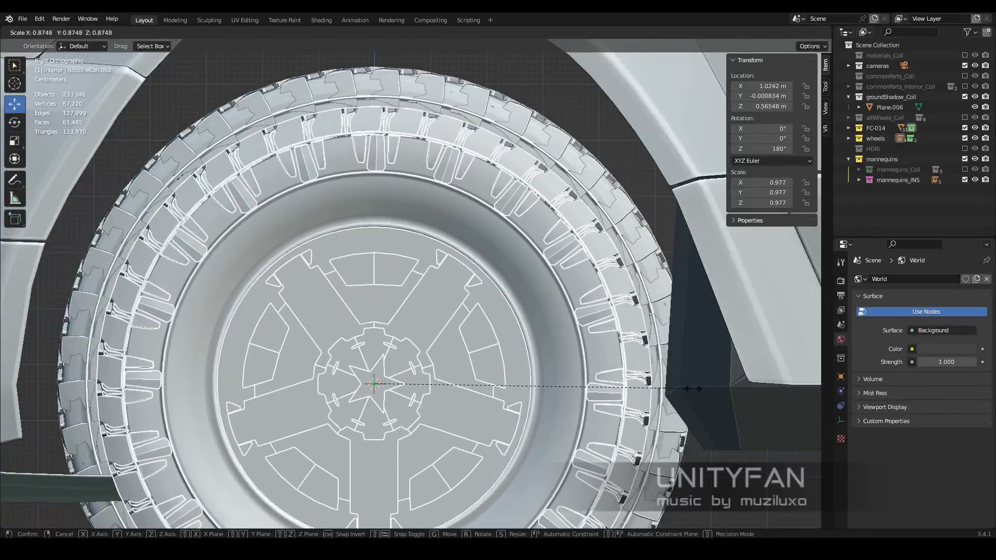
{"action": "left_click", "coordinate": [509, 332]}
{"action": "scroll", "coordinate": [509, 332], "scroll_direction": "down", "scroll_amount": 2}
{"action": "middle_click_drag", "start_coordinate": [509, 332], "coordinate": [724, 255]}
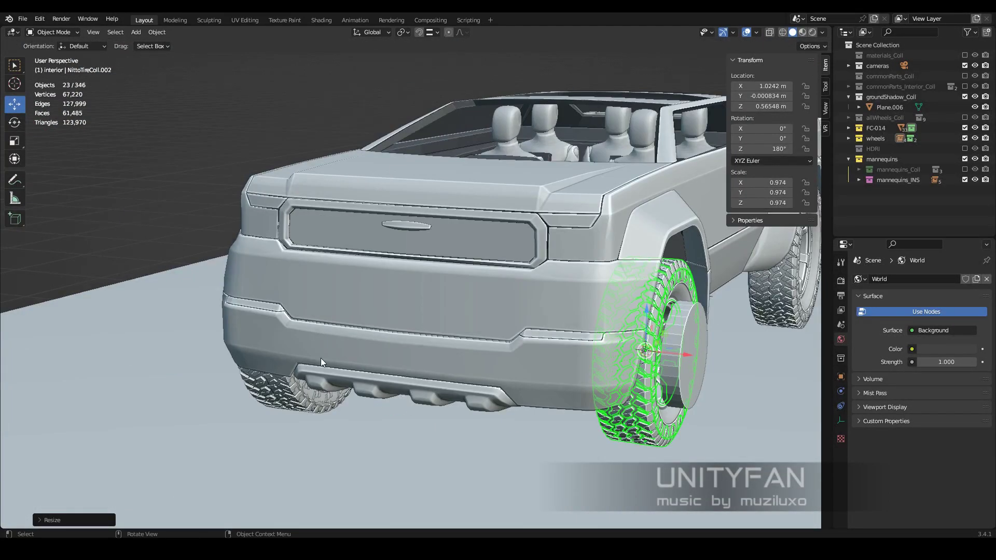
{"action": "middle_click_drag", "start_coordinate": [320, 358], "coordinate": [416, 353]}
Step: Select the opposite and rear tyres, then delete the reference cylinder
{"action": "left_click", "coordinate": [239, 363]}
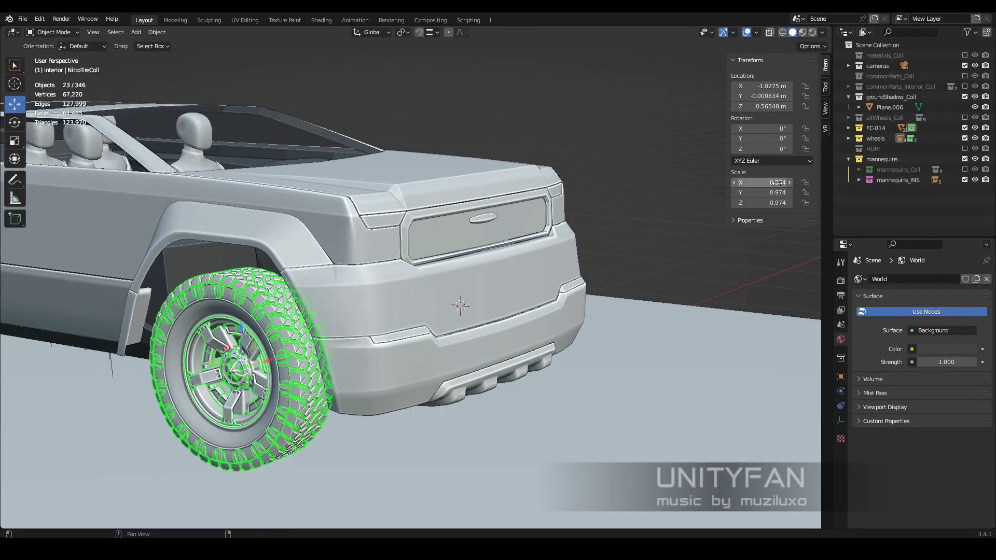
{"action": "mouse_move", "coordinate": [519, 332]}
{"action": "middle_mouse_down"}
{"action": "mouse_move", "coordinate": [609, 328]}
{"action": "mouse_move", "coordinate": [519, 311]}
{"action": "mouse_move", "coordinate": [726, 290]}
{"action": "middle_mouse_up"}
{"action": "left_click", "coordinate": [545, 301]}
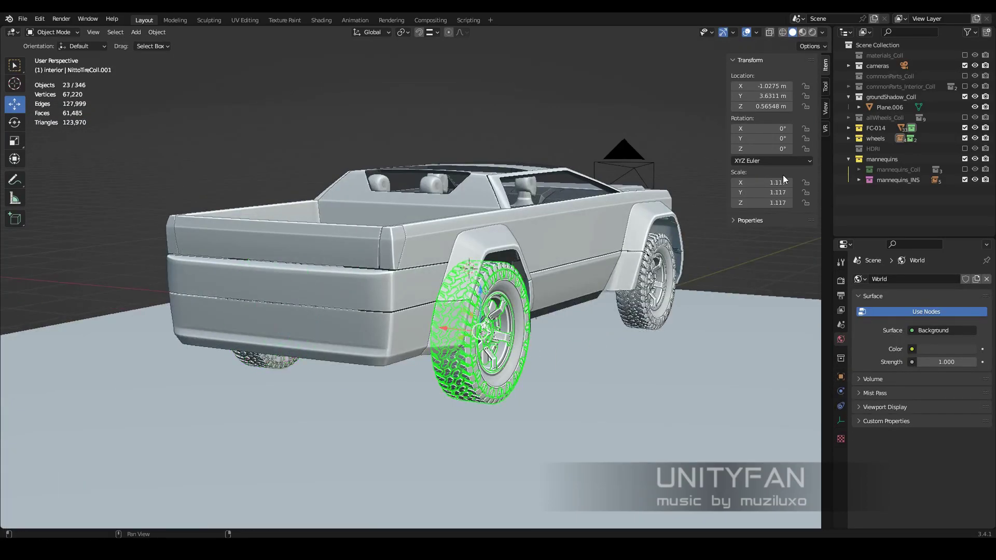
{"action": "key", "text": "Return"}
{"action": "mouse_move", "coordinate": [519, 311]}
{"action": "middle_mouse_down"}
{"action": "mouse_move", "coordinate": [423, 306]}
{"action": "mouse_move", "coordinate": [472, 319]}
{"action": "mouse_move", "coordinate": [476, 386]}
{"action": "middle_mouse_up"}
{"action": "key", "text": "Delete"}
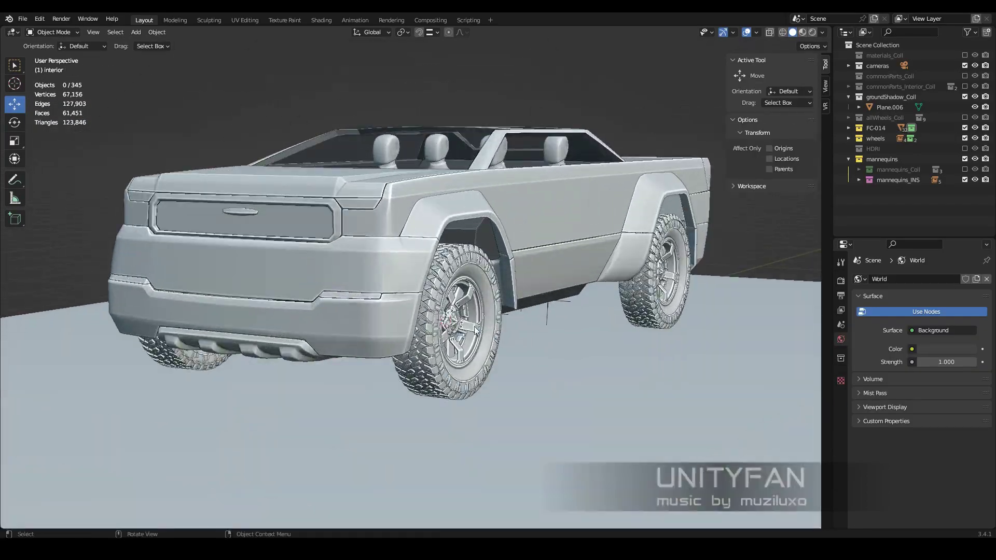
Step: Lower the front tyre toward ground level in the front view
{"action": "key", "text": "z"}
{"action": "key", "text": "ctrl+z"}
{"action": "middle_click_drag", "start_coordinate": [519, 354], "coordinate": [646, 314]}
{"action": "key", "text": "KP_1"}
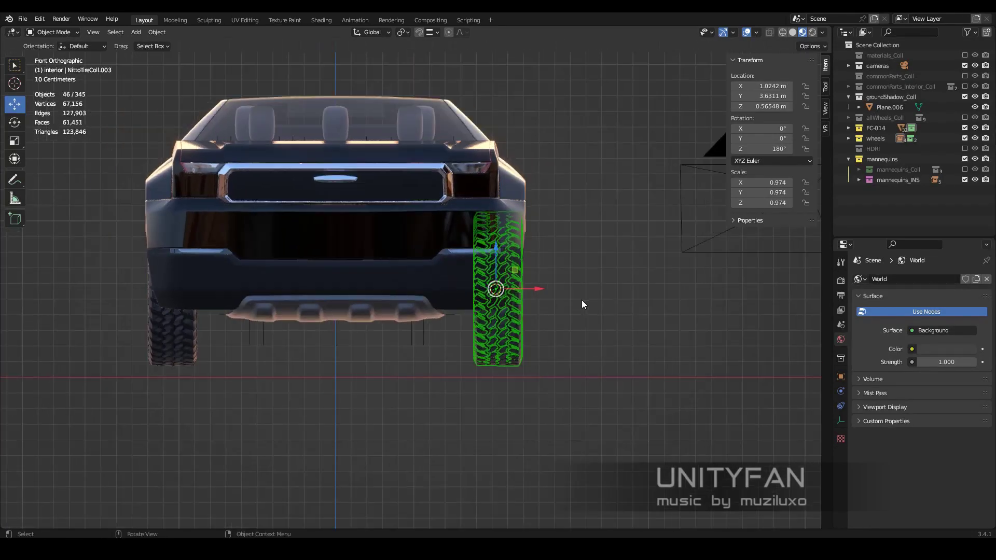
{"action": "key", "text": "g"}
{"action": "left_click", "coordinate": [549, 303]}
{"action": "mouse_move", "coordinate": [550, 303]}
{"action": "middle_mouse_down"}
{"action": "mouse_move", "coordinate": [505, 296]}
{"action": "mouse_move", "coordinate": [551, 306]}
{"action": "middle_mouse_up"}
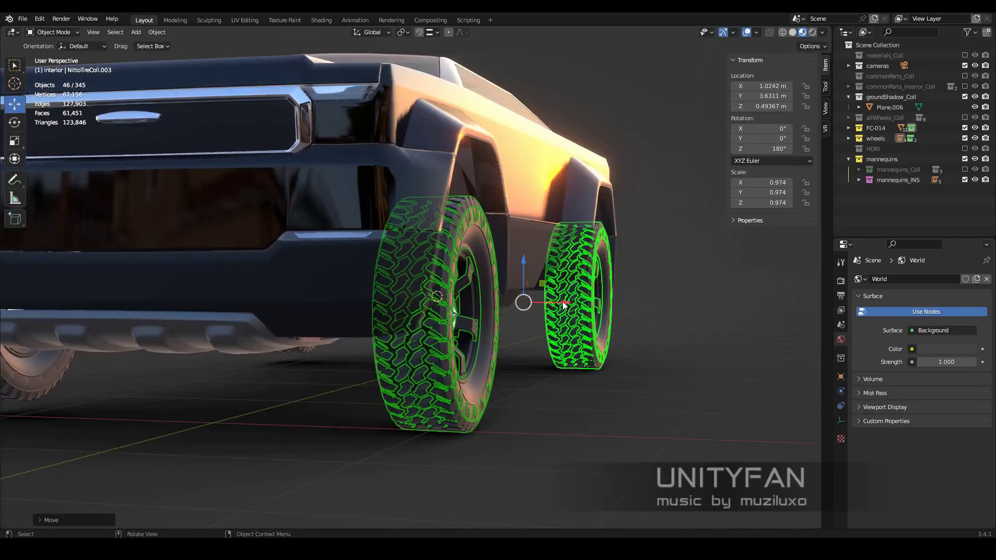
{"action": "key", "text": "KP_1"}
Step: Shift the left front tyre outward along X
{"action": "key", "text": "ctrl+z"}
{"action": "key", "text": "g"}
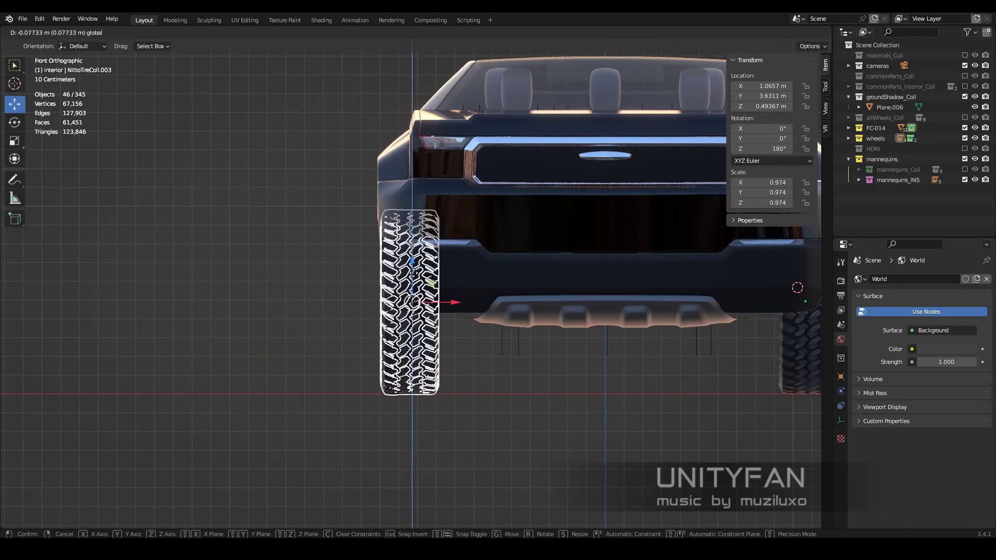
{"action": "left_click", "coordinate": [459, 310]}
{"action": "scroll", "coordinate": [459, 310], "scroll_direction": "down", "scroll_amount": 2}
{"action": "scroll", "coordinate": [459, 311], "scroll_direction": "up", "scroll_amount": 2}
{"action": "key", "text": "g"}
{"action": "key", "text": "x"}
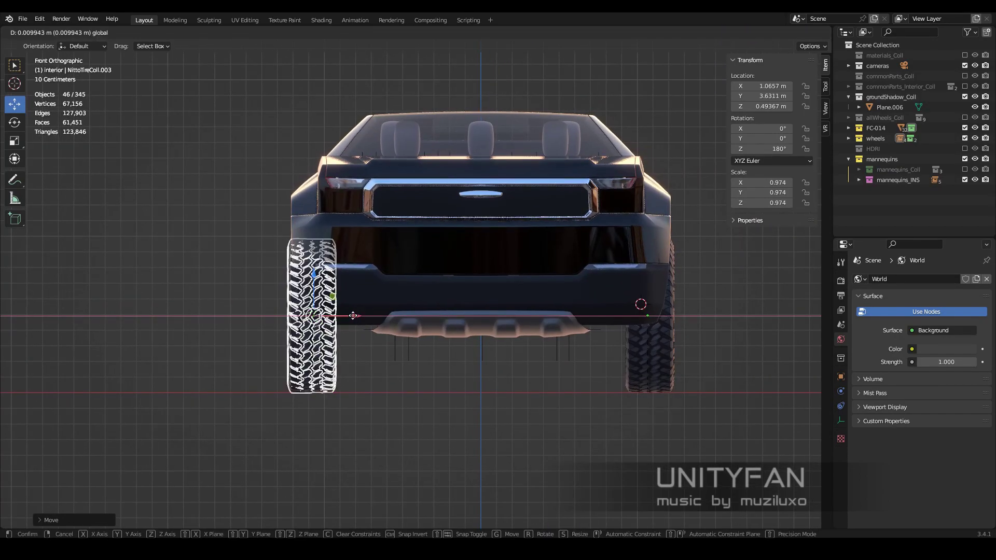
{"action": "left_click", "coordinate": [344, 319]}
Step: Push the right front tyre outward along X to fill its arch
{"action": "middle_click_drag", "start_coordinate": [714, 349], "coordinate": [546, 349], "text": "shift"}
{"action": "left_click", "coordinate": [488, 311]}
{"action": "key", "text": "g"}
{"action": "key", "text": "x"}
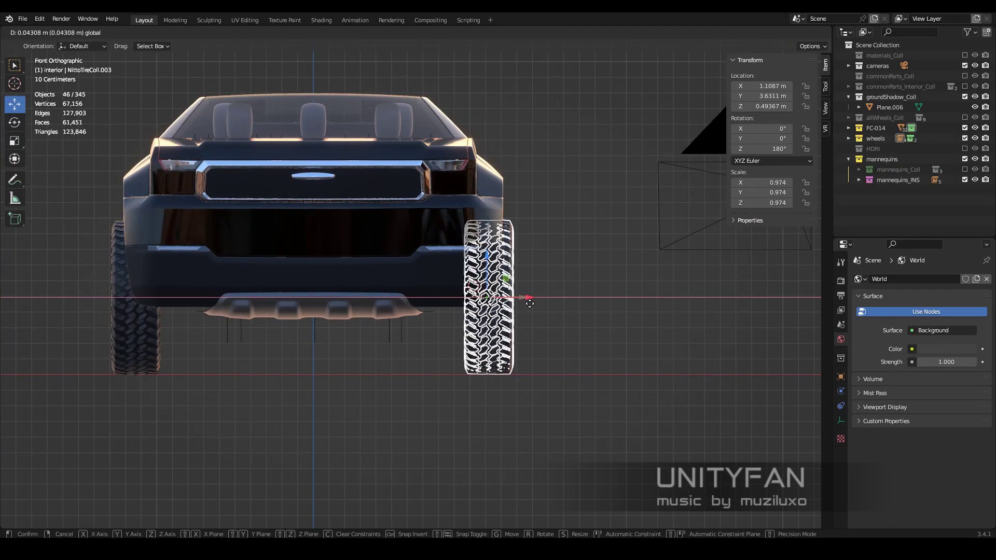
{"action": "left_click", "coordinate": [530, 304]}
{"action": "mouse_move", "coordinate": [530, 303]}
{"action": "middle_mouse_down"}
{"action": "mouse_move", "coordinate": [453, 279]}
{"action": "mouse_move", "coordinate": [465, 268]}
{"action": "mouse_move", "coordinate": [537, 326]}
{"action": "mouse_move", "coordinate": [510, 327]}
{"action": "mouse_move", "coordinate": [523, 337]}
{"action": "mouse_move", "coordinate": [496, 332]}
{"action": "middle_mouse_up"}
Step: Clear the selection and orbit to view the whole truck
{"action": "scroll", "coordinate": [496, 332], "scroll_direction": "up", "scroll_amount": 3}
{"action": "left_click", "coordinate": [467, 308]}
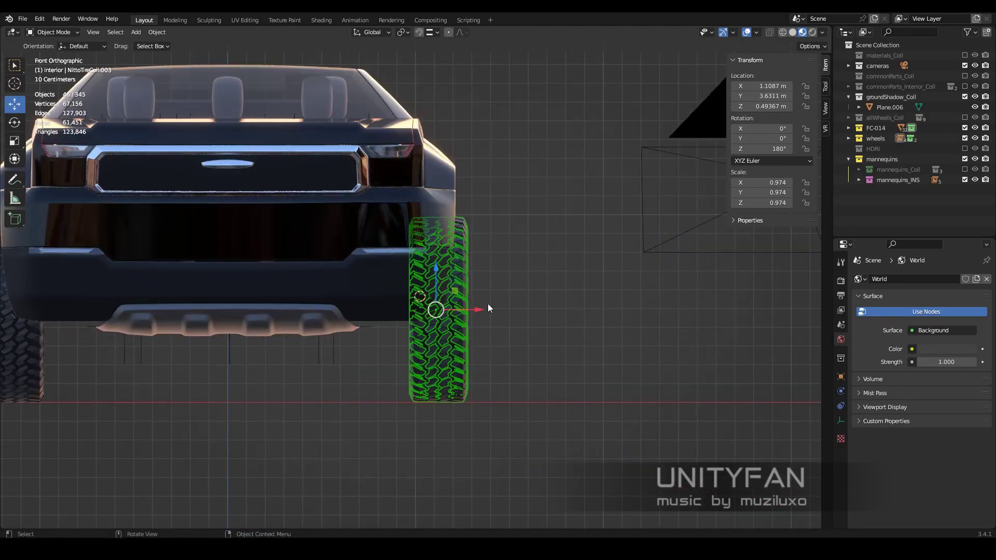
{"action": "key", "text": "alt+a"}
{"action": "mouse_move", "coordinate": [270, 334]}
{"action": "middle_mouse_down", "text": "shift"}
{"action": "mouse_move", "coordinate": [270, 300]}
{"action": "mouse_move", "coordinate": [398, 303]}
{"action": "middle_mouse_up", "text": "shift"}
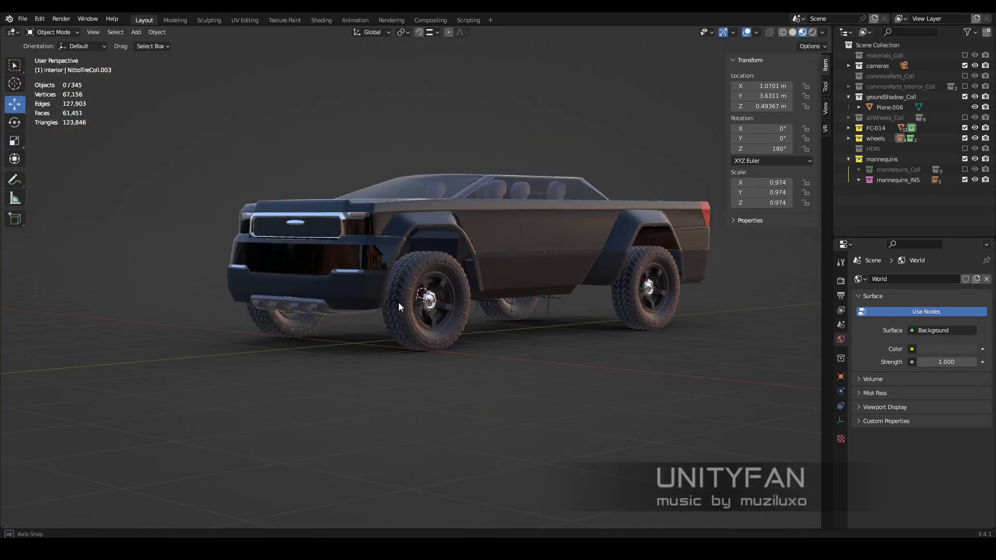
Step: Separate the bumper faces beside the front wheel into their own object
{"action": "scroll", "coordinate": [388, 309], "scroll_direction": "up", "scroll_amount": 3}
{"action": "scroll", "coordinate": [440, 328], "scroll_direction": "up", "scroll_amount": 2}
{"action": "scroll", "coordinate": [440, 328], "scroll_direction": "up", "scroll_amount": 2}
{"action": "left_click", "coordinate": [441, 337]}
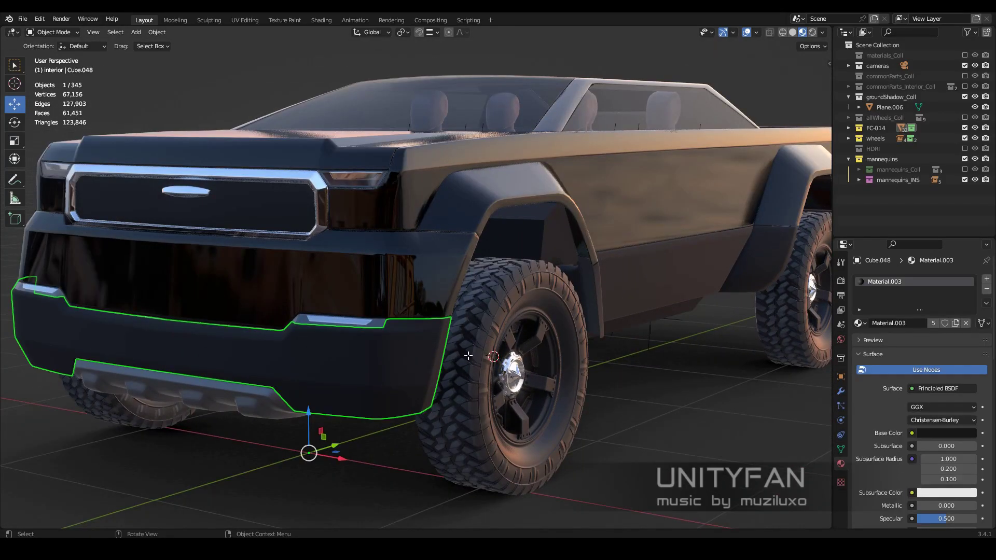
{"action": "key", "text": "Tab"}
{"action": "middle_click_drag", "start_coordinate": [468, 356], "coordinate": [415, 337]}
{"action": "scroll", "coordinate": [415, 337], "scroll_direction": "up", "scroll_amount": 3}
{"action": "key", "text": "3"}
{"action": "left_click", "coordinate": [375, 309]}
{"action": "middle_click_drag", "start_coordinate": [375, 309], "coordinate": [442, 317]}
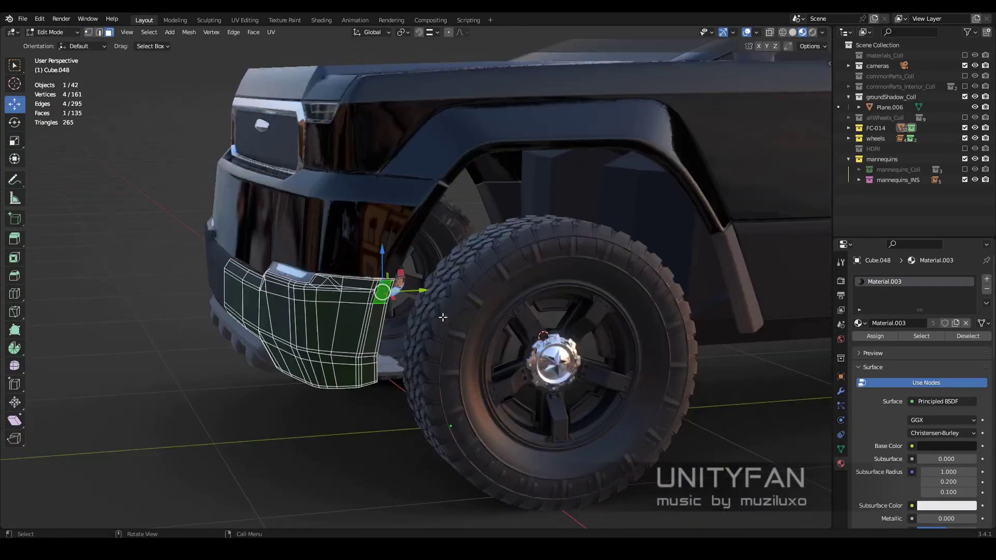
{"action": "left_click", "coordinate": [457, 293]}
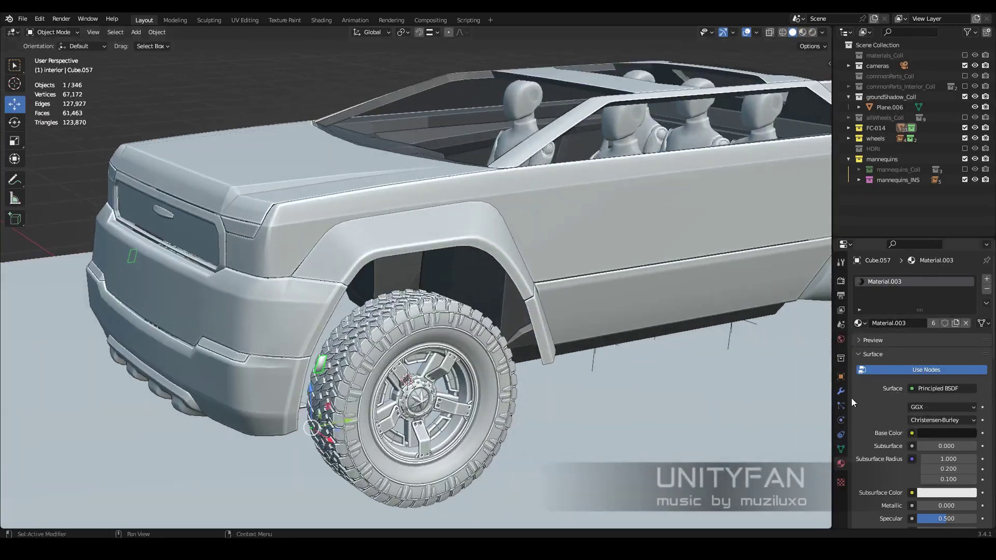
Step: Remove the Subdivision modifier from the new flare piece
{"action": "left_click", "coordinate": [840, 391]}
{"action": "scroll", "coordinate": [467, 332], "scroll_direction": "up", "scroll_amount": 2}
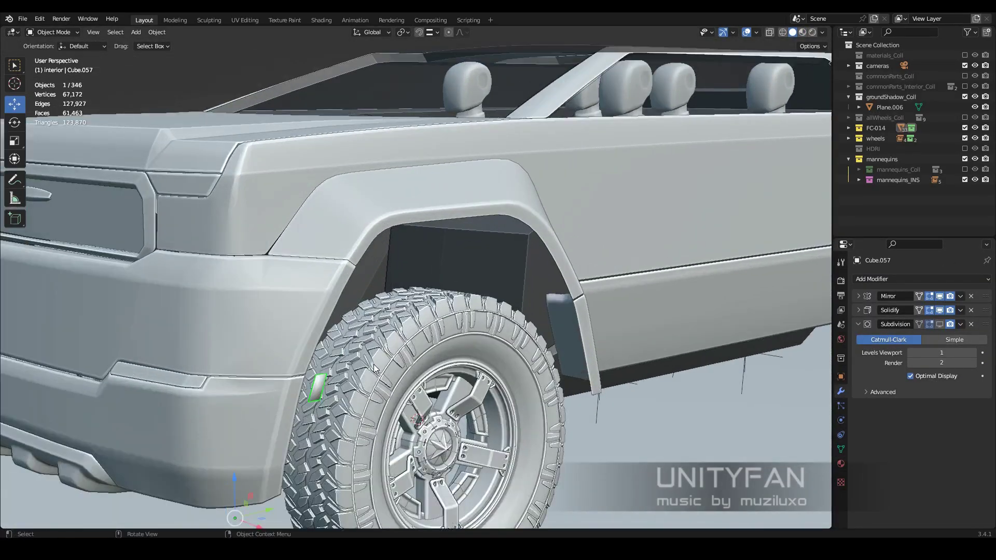
{"action": "scroll", "coordinate": [467, 332], "scroll_direction": "up", "scroll_amount": 2}
{"action": "left_click", "coordinate": [859, 311]}
{"action": "scroll", "coordinate": [466, 332], "scroll_direction": "down", "scroll_amount": 3}
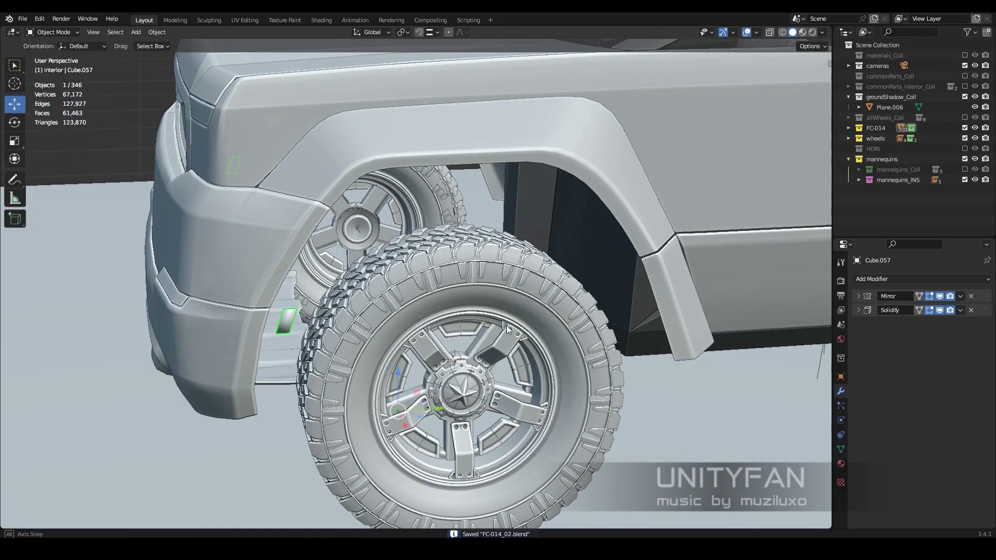
Step: Set the flare piece's origin to the 3D cursor at the wheel centre
{"action": "mouse_move", "coordinate": [467, 332]}
{"action": "middle_mouse_down"}
{"action": "mouse_move", "coordinate": [658, 332]}
{"action": "mouse_move", "coordinate": [456, 312]}
{"action": "middle_mouse_up"}
{"action": "left_click", "coordinate": [456, 290]}
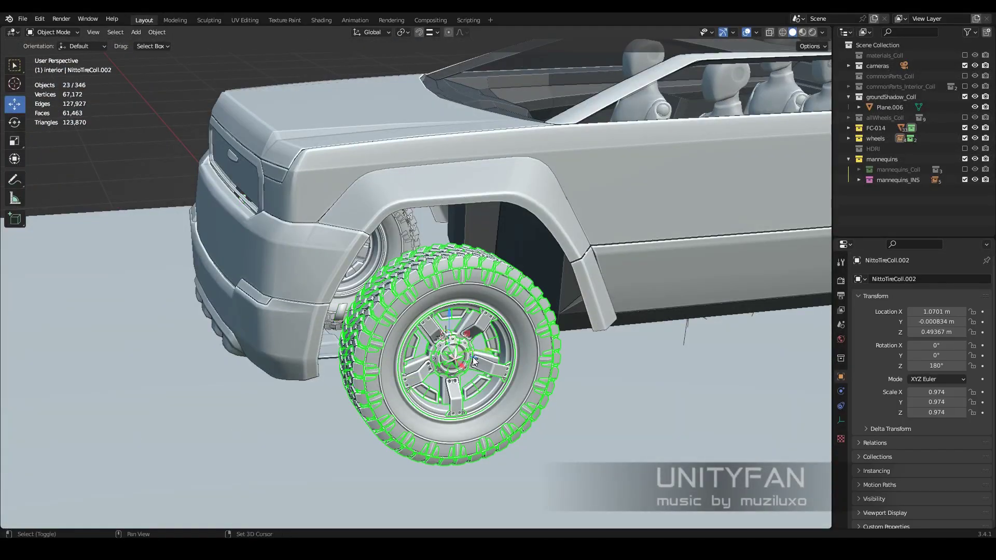
{"action": "left_click", "coordinate": [340, 311]}
{"action": "left_click", "coordinate": [156, 32]}
{"action": "left_click", "coordinate": [285, 76]}
Step: Enable Y mirroring on the flare piece and reposition its vertices in side view
{"action": "left_click", "coordinate": [858, 296]}
{"action": "left_click", "coordinate": [941, 311]}
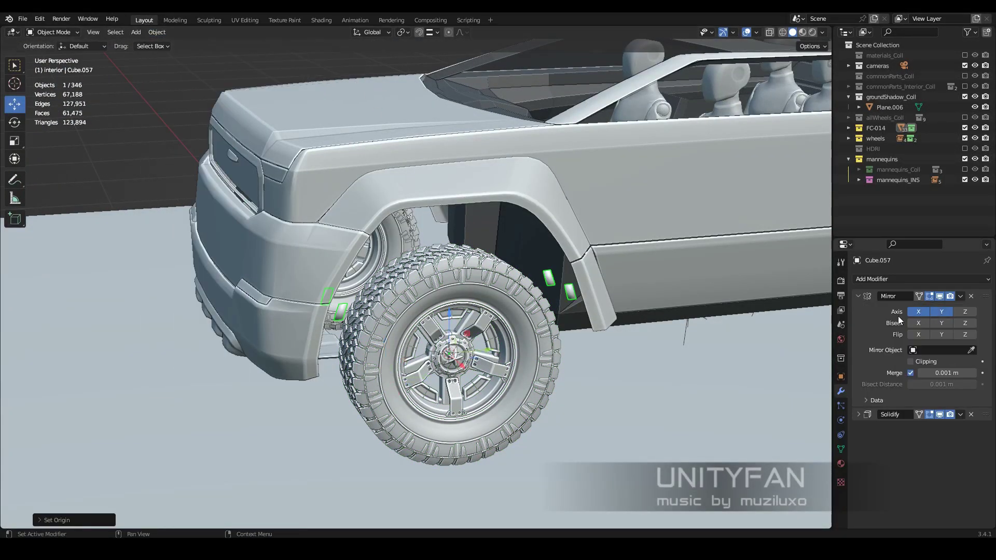
{"action": "key", "text": "KP_3"}
{"action": "right_click", "coordinate": [255, 289]}
{"action": "key", "text": "Tab"}
{"action": "scroll", "coordinate": [295, 260], "scroll_direction": "up", "scroll_amount": 1}
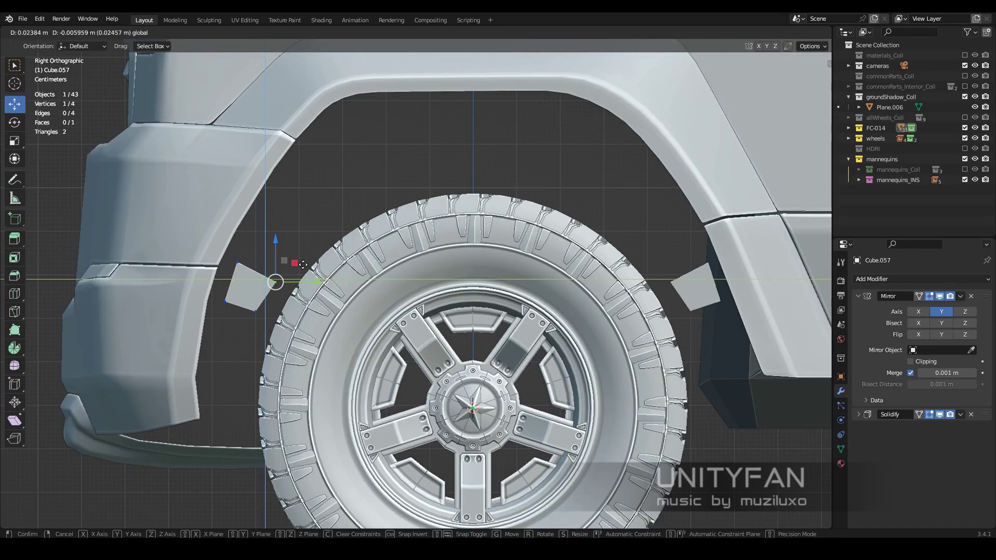
{"action": "left_click", "coordinate": [237, 272]}
{"action": "mouse_move", "coordinate": [237, 272]}
{"action": "middle_mouse_down"}
{"action": "mouse_move", "coordinate": [311, 259]}
{"action": "mouse_move", "coordinate": [270, 228]}
{"action": "mouse_move", "coordinate": [288, 332]}
{"action": "middle_mouse_up"}
{"action": "key", "text": "KP_3"}
Step: Extrude the flare's corner edge up along Y to follow the fender
{"action": "left_click", "coordinate": [267, 222]}
{"action": "left_click", "coordinate": [252, 245], "text": "shift"}
{"action": "key", "text": "e"}
{"action": "left_click", "coordinate": [338, 207]}
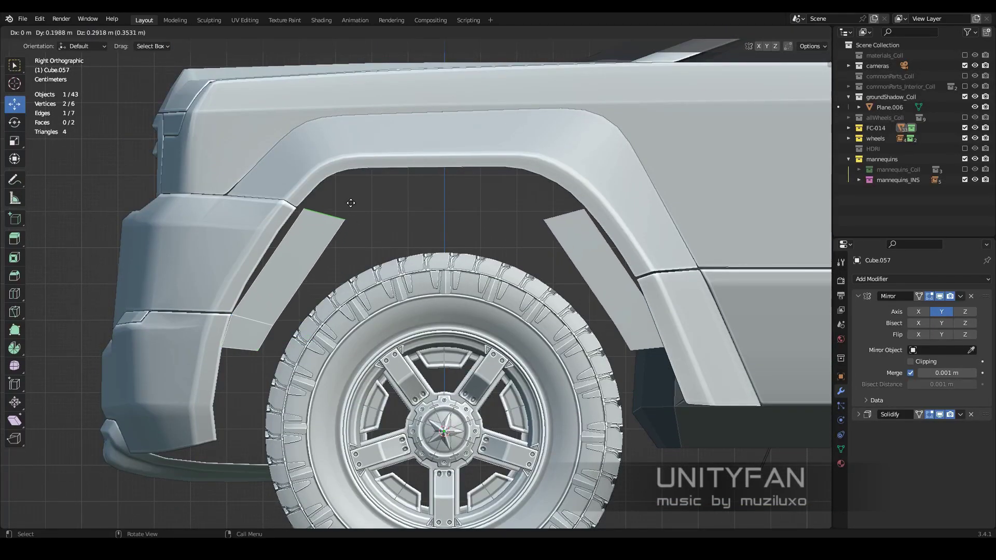
{"action": "scroll", "coordinate": [412, 222], "scroll_direction": "up", "scroll_amount": 2}
{"action": "key", "text": "g"}
{"action": "key", "text": "y"}
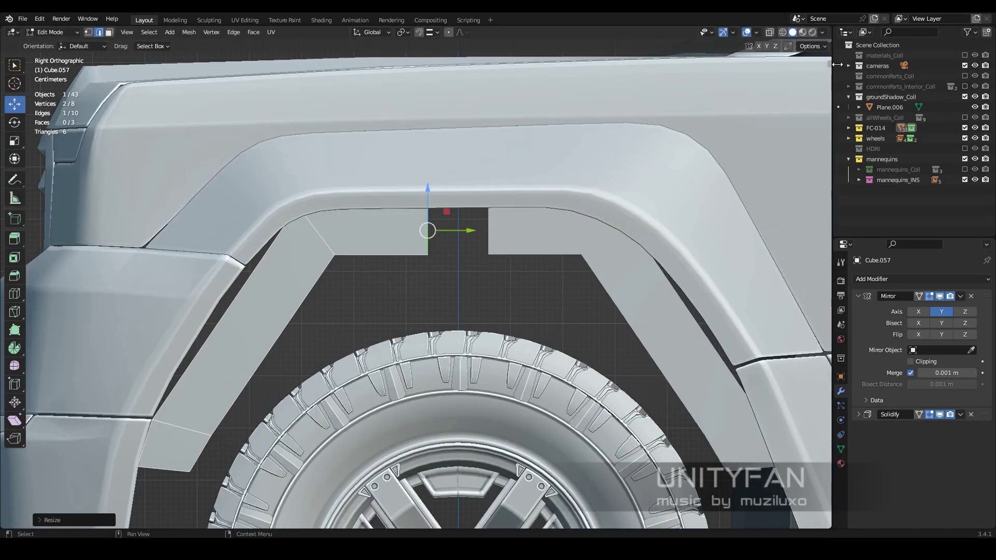
Step: Adjust the Median X value in the N panel and inspect the flare in Material Preview
{"action": "left_click", "coordinate": [829, 64]}
{"action": "left_click", "coordinate": [785, 88]}
{"action": "scroll", "coordinate": [508, 317], "scroll_direction": "up", "scroll_amount": 2}
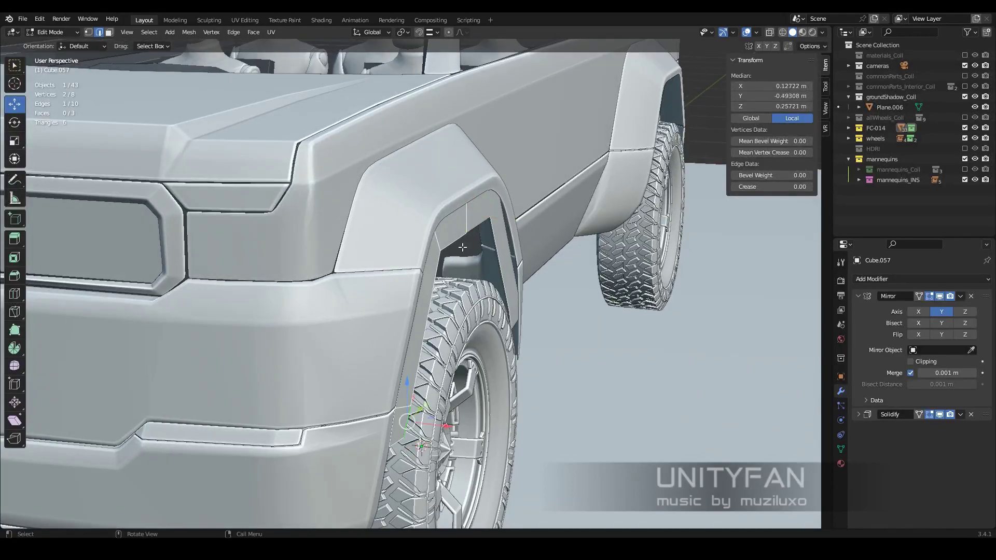
{"action": "middle_click_drag", "start_coordinate": [488, 311], "coordinate": [509, 317]}
{"action": "key", "text": "z"}
{"action": "left_click", "coordinate": [511, 360]}
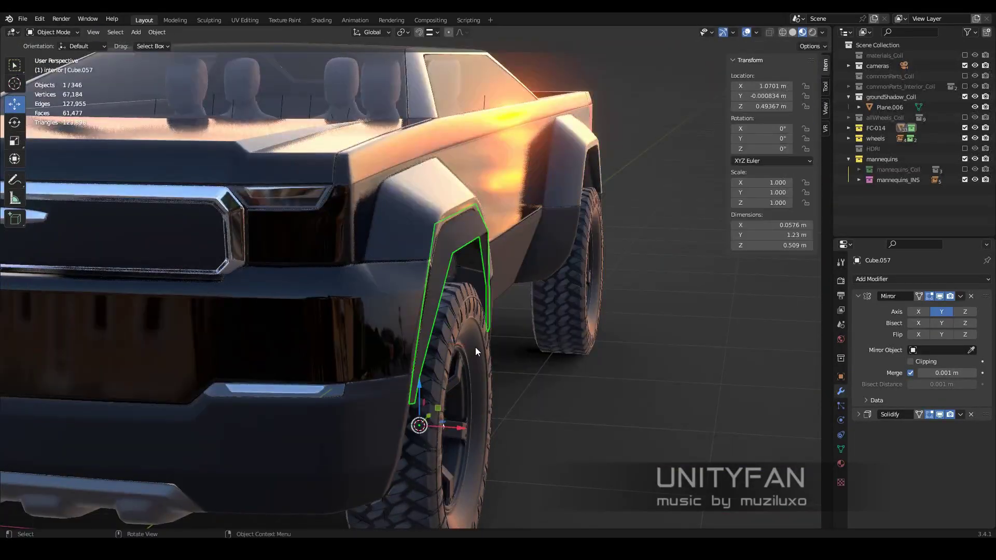
{"action": "mouse_move", "coordinate": [475, 347]}
{"action": "middle_mouse_down"}
{"action": "mouse_move", "coordinate": [564, 332]}
{"action": "mouse_move", "coordinate": [455, 251]}
{"action": "middle_mouse_up"}
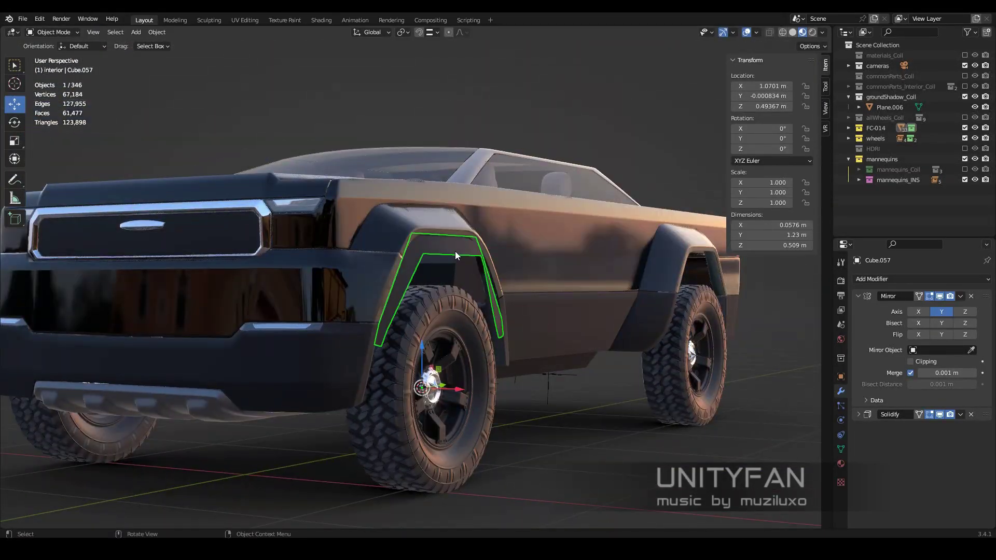
{"action": "key", "text": "KP_3"}
Step: Switch the viewport to a different environment lighting and orbit around the truck
{"action": "left_click", "coordinate": [632, 363]}
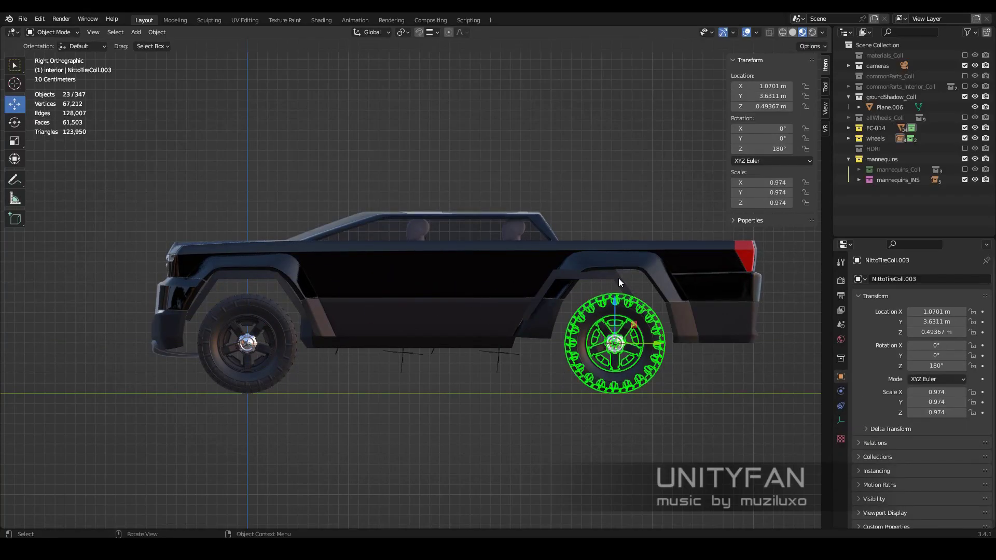
{"action": "mouse_move", "coordinate": [618, 278]}
{"action": "middle_mouse_down"}
{"action": "mouse_move", "coordinate": [500, 304]}
{"action": "mouse_move", "coordinate": [558, 311]}
{"action": "mouse_move", "coordinate": [649, 218]}
{"action": "middle_mouse_up"}
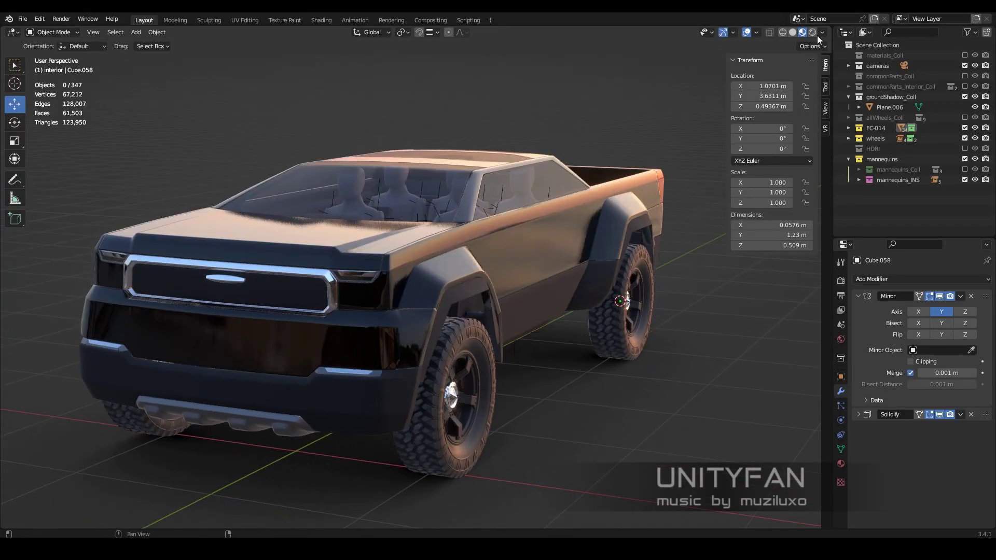
{"action": "left_click", "coordinate": [822, 32]}
{"action": "left_click", "coordinate": [812, 119]}
{"action": "left_click", "coordinate": [783, 168]}
{"action": "mouse_move", "coordinate": [550, 317]}
{"action": "middle_mouse_down"}
{"action": "mouse_move", "coordinate": [519, 329]}
{"action": "mouse_move", "coordinate": [543, 318]}
{"action": "mouse_move", "coordinate": [521, 301]}
{"action": "mouse_move", "coordinate": [632, 283]}
{"action": "middle_mouse_up"}
Step: Add a Weighted Normal modifier with weight 83 to the front fender flare
{"action": "left_click", "coordinate": [519, 314]}
{"action": "key", "text": "n"}
{"action": "scroll", "coordinate": [633, 284], "scroll_direction": "up", "scroll_amount": 2}
{"action": "left_click", "coordinate": [882, 279]}
{"action": "left_click", "coordinate": [705, 354]}
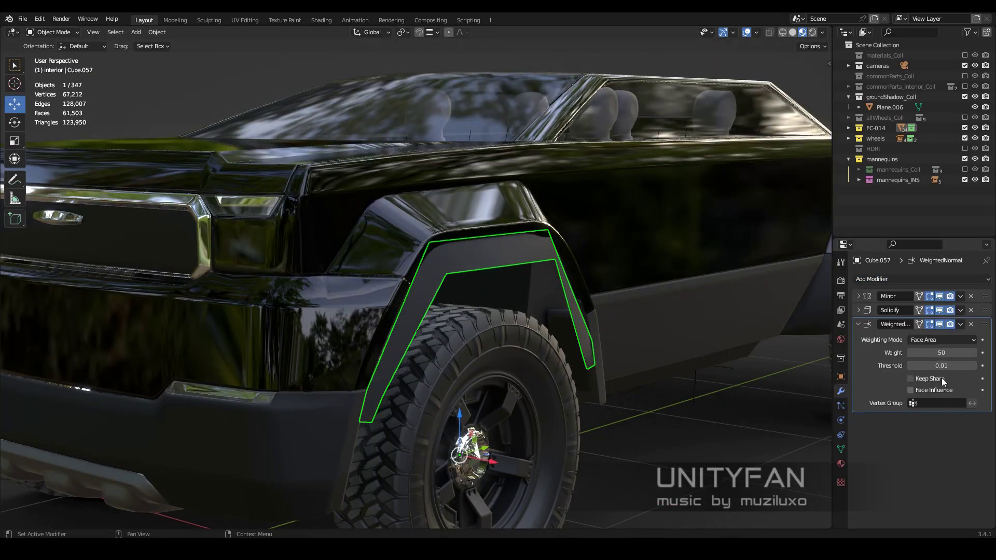
Step: Bevel the corner edge of the fender flare
{"action": "middle_click_drag", "start_coordinate": [679, 346], "coordinate": [506, 254]}
{"action": "key", "text": "Tab"}
{"action": "scroll", "coordinate": [530, 266], "scroll_direction": "up", "scroll_amount": 4}
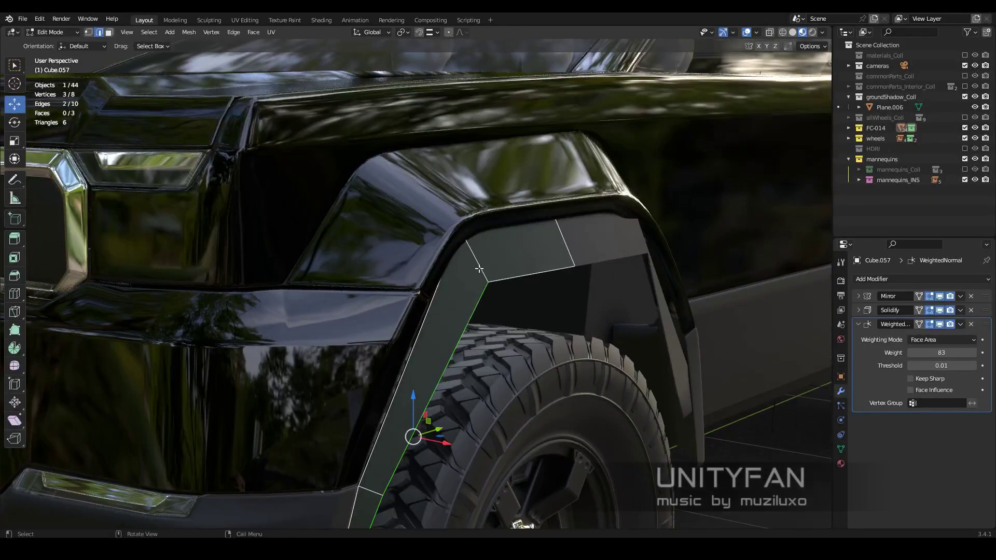
{"action": "left_click", "coordinate": [588, 326]}
{"action": "key", "text": "Tab"}
{"action": "scroll", "coordinate": [583, 313], "scroll_direction": "down", "scroll_amount": 4}
{"action": "middle_click_drag", "start_coordinate": [583, 313], "coordinate": [512, 319]}
Step: Enter Edit Mode on the flare in solid X-ray shading, viewed from front and side
{"action": "key", "text": "z"}
{"action": "left_click", "coordinate": [612, 324]}
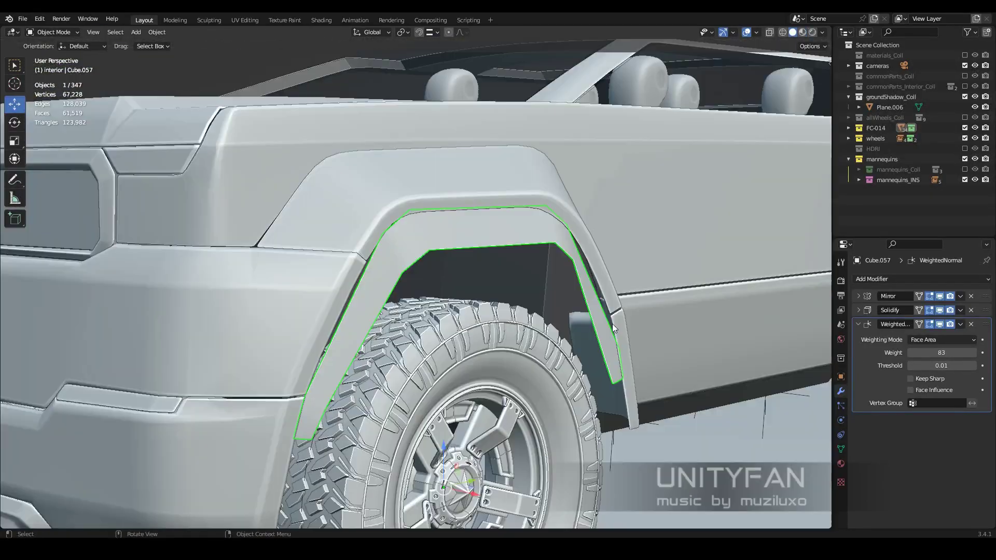
{"action": "scroll", "coordinate": [566, 307], "scroll_direction": "up", "scroll_amount": 4}
{"action": "scroll", "coordinate": [478, 306], "scroll_direction": "up", "scroll_amount": 4}
{"action": "key", "text": "Tab"}
{"action": "key", "text": "KP_1"}
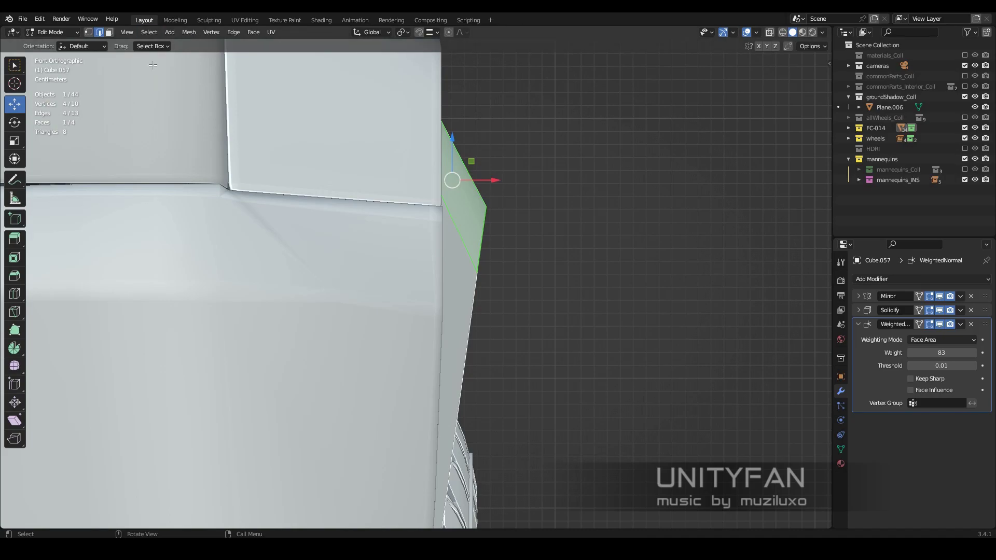
{"action": "key", "text": "alt+z"}
{"action": "key", "text": "alt+z"}
{"action": "key", "text": "KP_3"}
{"action": "scroll", "coordinate": [415, 305], "scroll_direction": "down", "scroll_amount": 3}
{"action": "scroll", "coordinate": [415, 305], "scroll_direction": "up", "scroll_amount": 4}
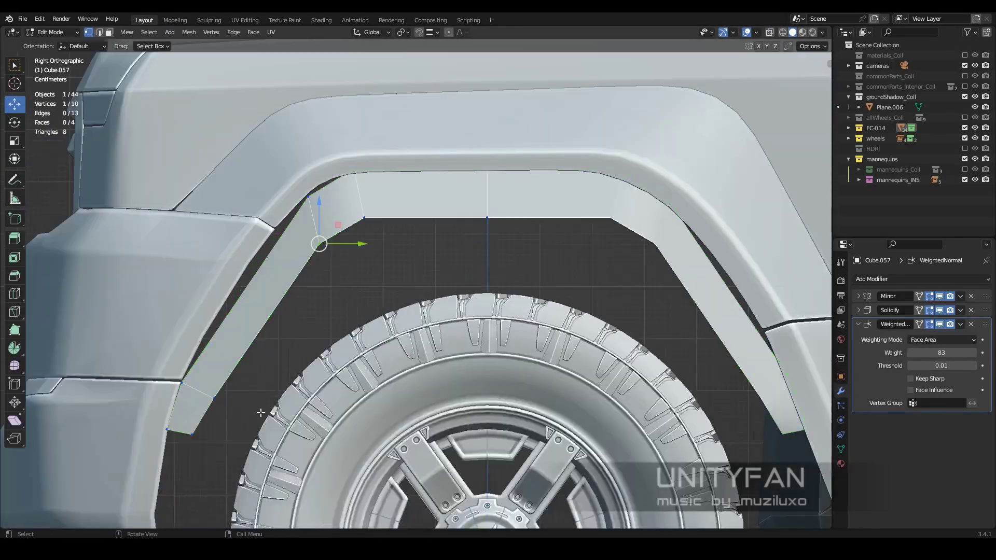
Step: Add an edge loop across the flare and slide its vertices to reshape the corner
{"action": "left_click", "coordinate": [294, 395], "text": "shift"}
{"action": "key", "text": "g"}
{"action": "left_click", "coordinate": [368, 370]}
{"action": "scroll", "coordinate": [369, 371], "scroll_direction": "up", "scroll_amount": 2}
{"action": "middle_click_drag", "start_coordinate": [368, 371], "coordinate": [37, 286], "text": "shift"}
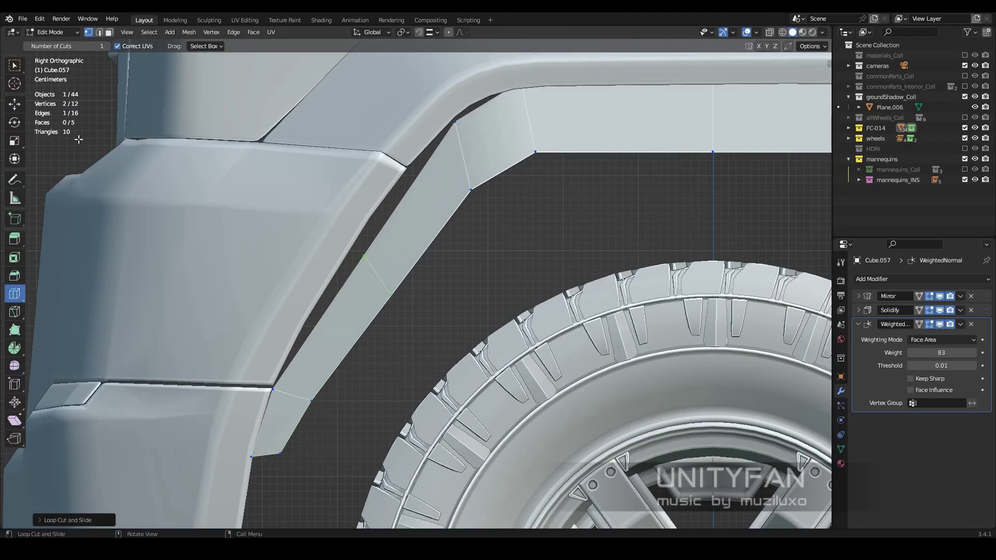
{"action": "left_click", "coordinate": [407, 286]}
{"action": "scroll", "coordinate": [407, 287], "scroll_direction": "down", "scroll_amount": 4}
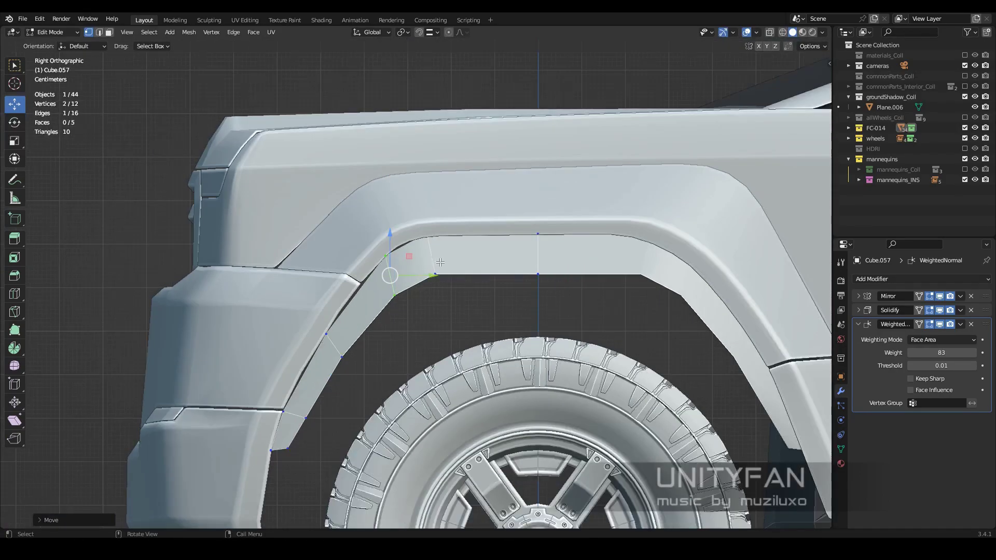
{"action": "key", "text": "Tab"}
Step: Return to Material Preview to view the whole truck with the new flare
{"action": "middle_click_drag", "start_coordinate": [467, 285], "coordinate": [612, 284]}
{"action": "key", "text": "z"}
{"action": "left_click", "coordinate": [590, 366]}
{"action": "scroll", "coordinate": [563, 363], "scroll_direction": "down", "scroll_amount": 2}
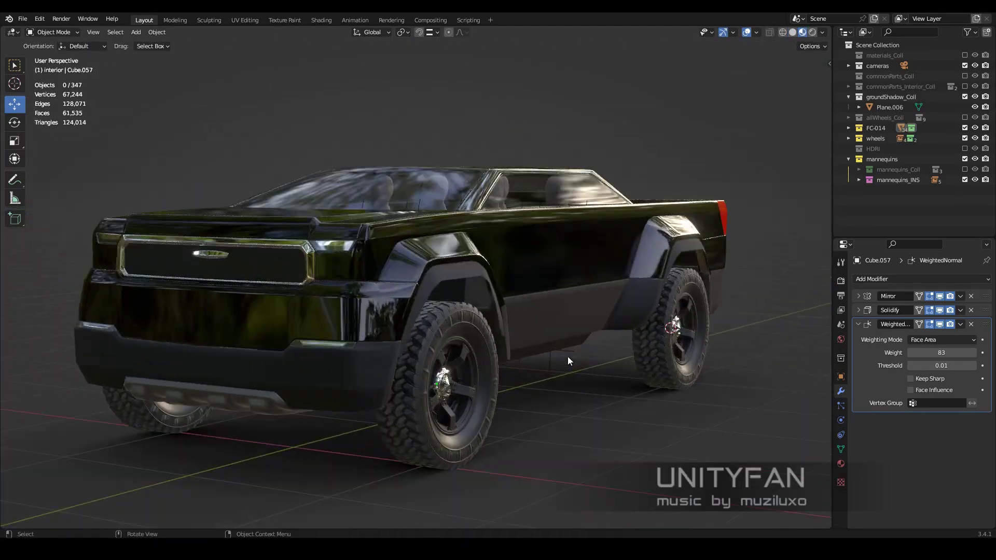
{"action": "mouse_move", "coordinate": [567, 356]}
{"action": "middle_mouse_down"}
{"action": "mouse_move", "coordinate": [528, 351]}
{"action": "mouse_move", "coordinate": [583, 359]}
{"action": "mouse_move", "coordinate": [822, 77]}
{"action": "mouse_move", "coordinate": [568, 360]}
{"action": "middle_mouse_up"}
Step: Widen the front tyre by scaling it along X to 1.243
{"action": "key", "text": "KP_1"}
{"action": "left_click", "coordinate": [570, 353]}
{"action": "scroll", "coordinate": [570, 352], "scroll_direction": "up", "scroll_amount": 3}
{"action": "key", "text": "n"}
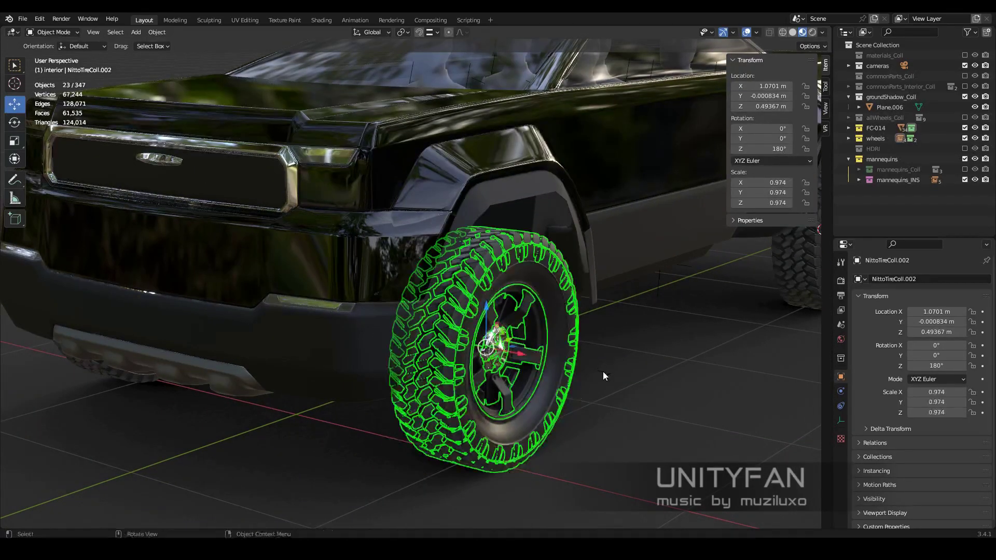
{"action": "key", "text": "s"}
{"action": "key", "text": "x"}
{"action": "left_click", "coordinate": [595, 354]}
{"action": "key", "text": "KP_1"}
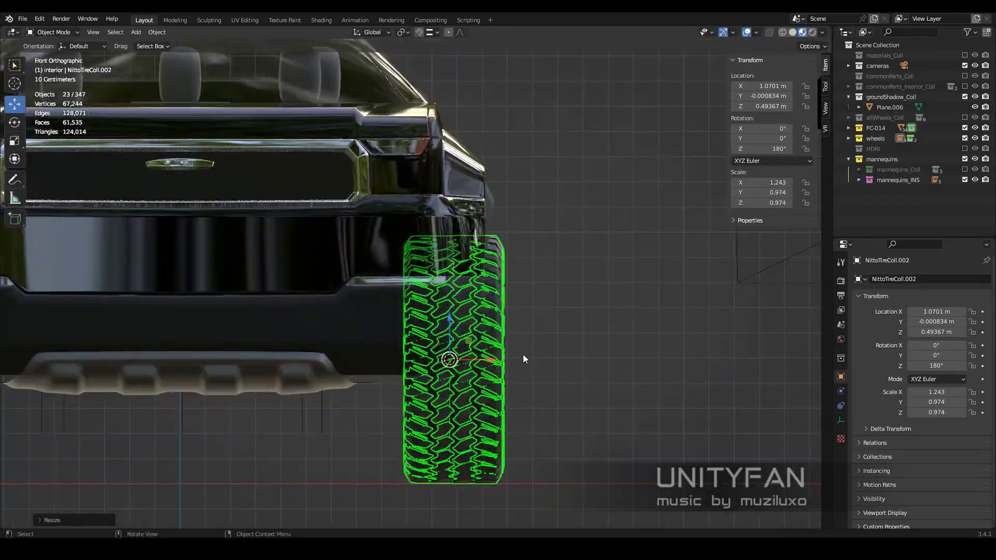
Step: Shift the widened front tyre slightly along X
{"action": "key", "text": "g"}
{"action": "key", "text": "x"}
{"action": "left_click", "coordinate": [508, 360]}
{"action": "scroll", "coordinate": [508, 358], "scroll_direction": "down", "scroll_amount": 3}
{"action": "scroll", "coordinate": [505, 347], "scroll_direction": "down", "scroll_amount": 3}
{"action": "mouse_move", "coordinate": [505, 347]}
{"action": "middle_mouse_down"}
{"action": "mouse_move", "coordinate": [399, 360]}
{"action": "mouse_move", "coordinate": [597, 353]}
{"action": "middle_mouse_up"}
Step: Duplicate the widened tyre and place the copy at the rear axle (Y 3.6241 m)
{"action": "key", "text": "alt+a"}
{"action": "left_click", "coordinate": [655, 396]}
{"action": "middle_click_drag", "start_coordinate": [655, 396], "coordinate": [439, 340]}
{"action": "scroll", "coordinate": [428, 342], "scroll_direction": "down", "scroll_amount": 2}
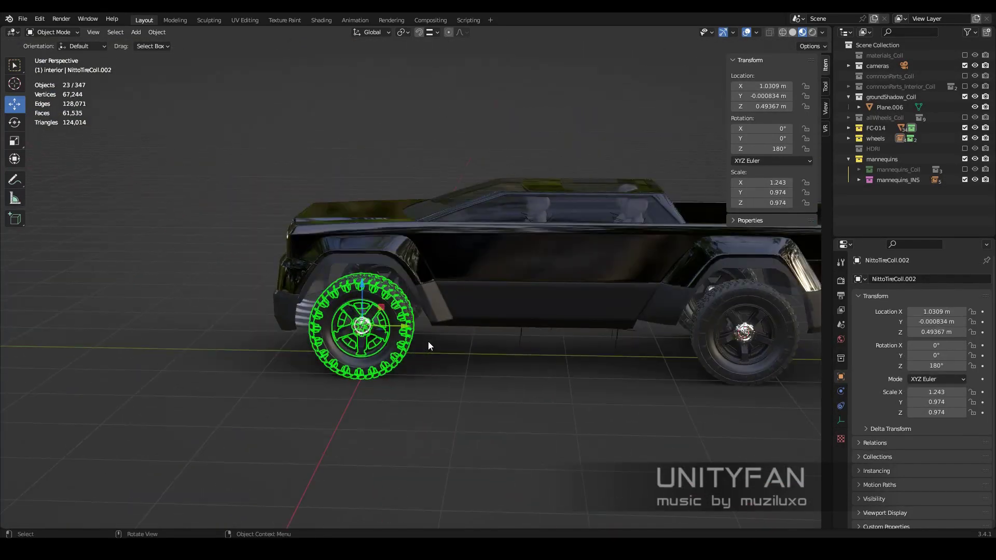
{"action": "key", "text": "KP_3"}
{"action": "key", "text": "shift+d"}
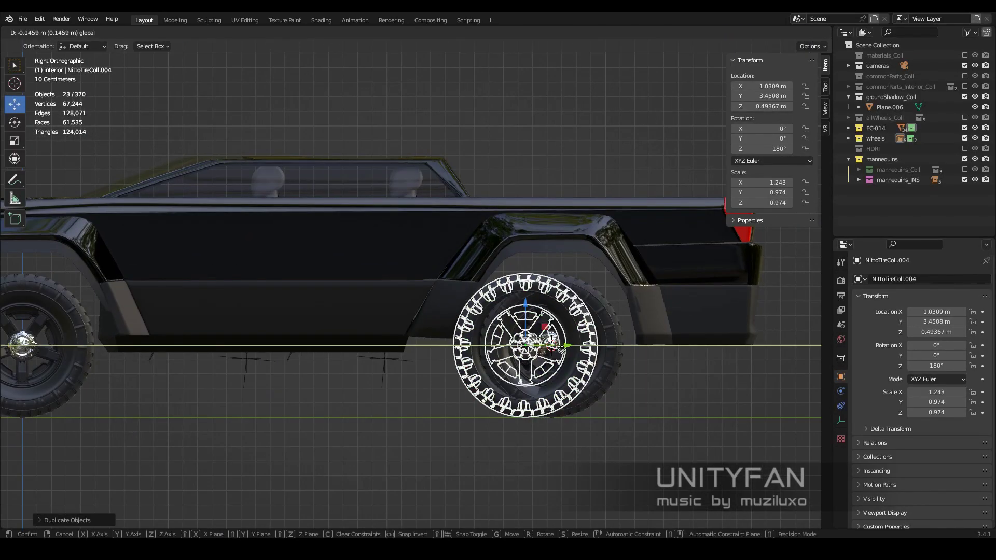
{"action": "key", "text": "Escape"}
{"action": "key", "text": "ctrl+z"}
{"action": "key", "text": "g"}
{"action": "left_click", "coordinate": [519, 363]}
{"action": "middle_click_drag", "start_coordinate": [518, 363], "coordinate": [437, 358]}
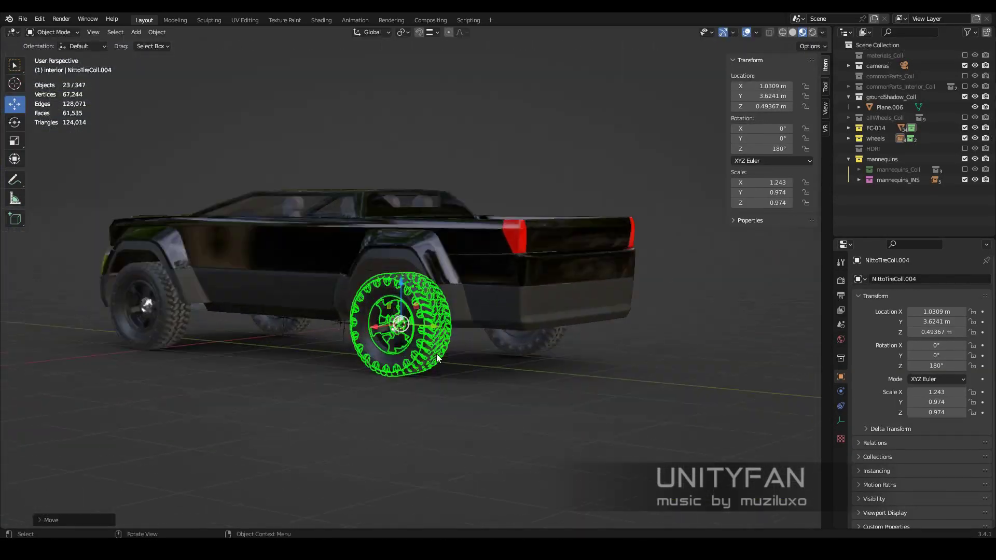
Step: Select both the front and rear tyres together
{"action": "key", "text": "ctrl+KP_1"}
{"action": "mouse_move", "coordinate": [288, 328]}
{"action": "middle_mouse_down"}
{"action": "mouse_move", "coordinate": [462, 349]}
{"action": "mouse_move", "coordinate": [759, 134]}
{"action": "middle_mouse_up"}
{"action": "left_click", "coordinate": [463, 349], "text": "shift"}
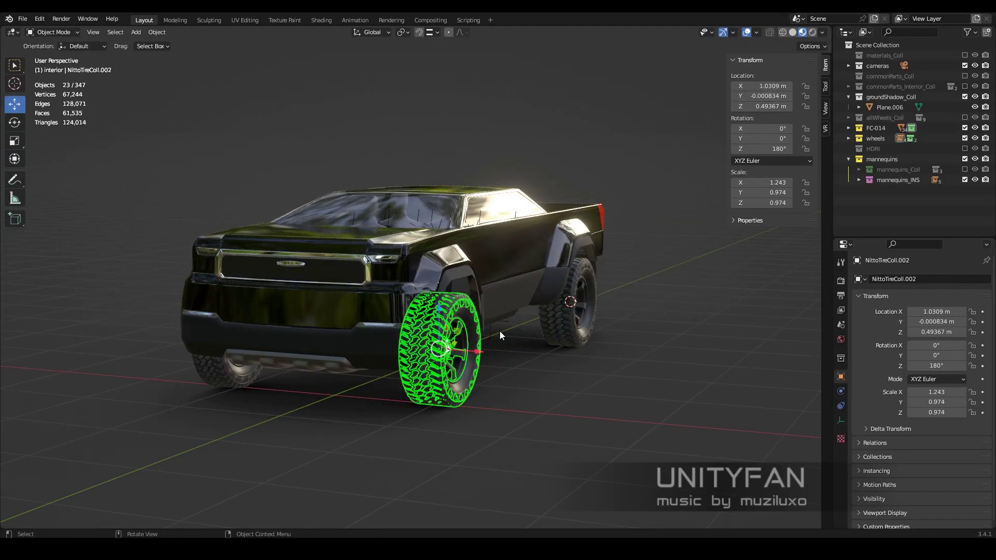
{"action": "left_click", "coordinate": [516, 328], "text": "shift"}
Step: Duplicate both tyres, set the copies beside the truck and rotate them
{"action": "key", "text": "shift+d"}
{"action": "key", "text": "KP_7"}
{"action": "left_click", "coordinate": [285, 315]}
{"action": "left_click", "coordinate": [433, 32]}
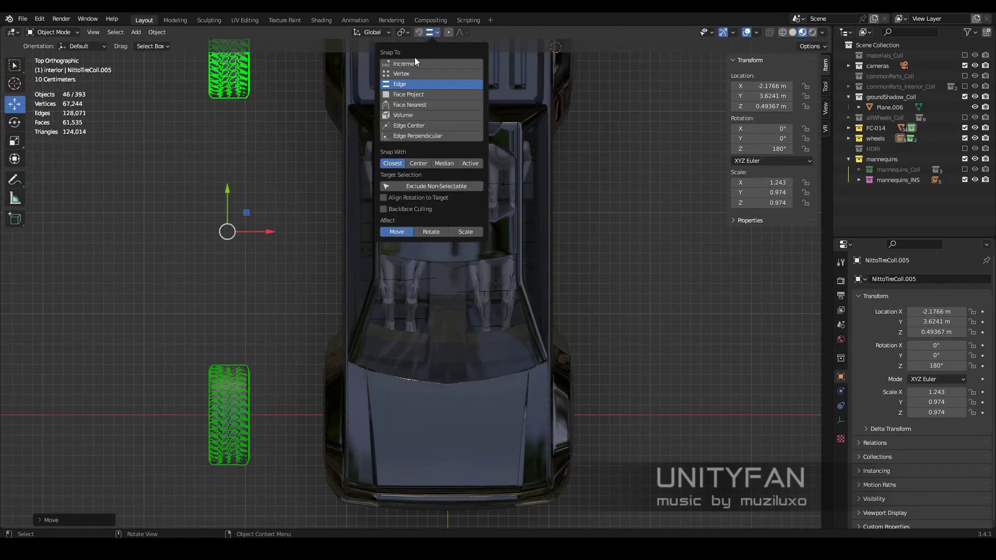
{"action": "left_click", "coordinate": [403, 32]}
{"action": "left_click", "coordinate": [414, 64]}
{"action": "middle_click_drag", "start_coordinate": [415, 64], "coordinate": [450, 43], "text": "shift"}
{"action": "key", "text": "r"}
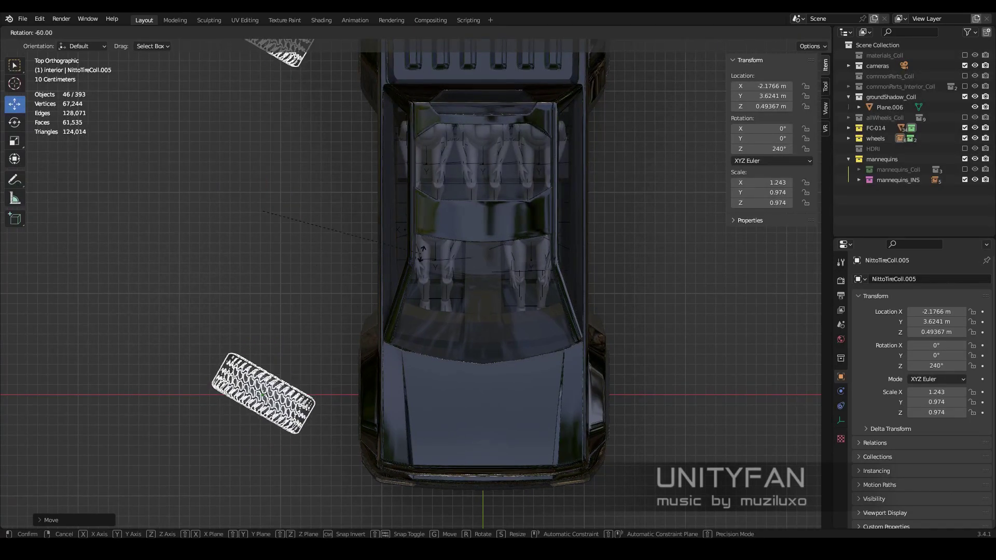
{"action": "left_click", "coordinate": [182, 185]}
{"action": "middle_click_drag", "start_coordinate": [183, 185], "coordinate": [650, 420]}
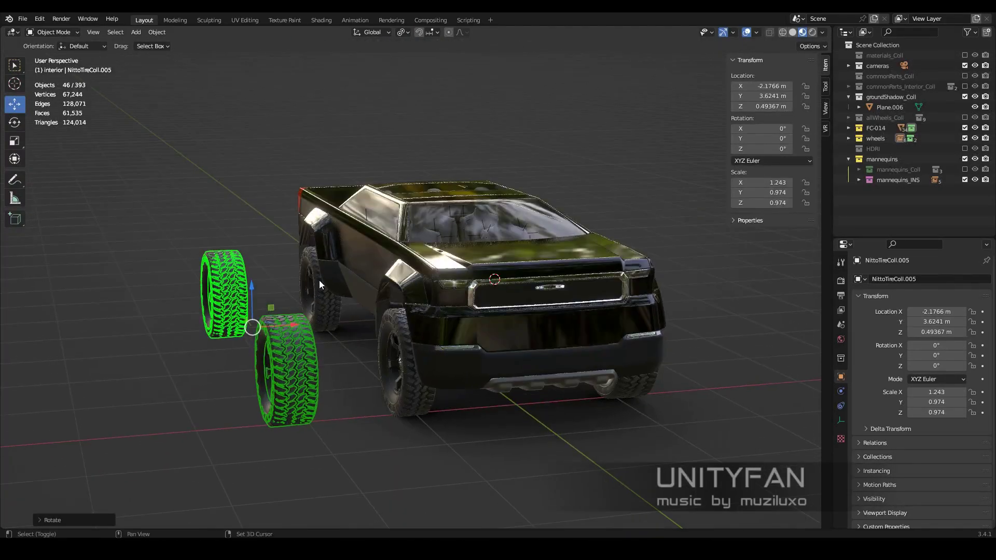
{"action": "key", "text": "ctrl+z"}
Step: Set the tyres' Location X to 1.0309 m and -1.0309 m under the wheel arches
{"action": "left_click", "coordinate": [651, 420]}
{"action": "left_click", "coordinate": [769, 86]}
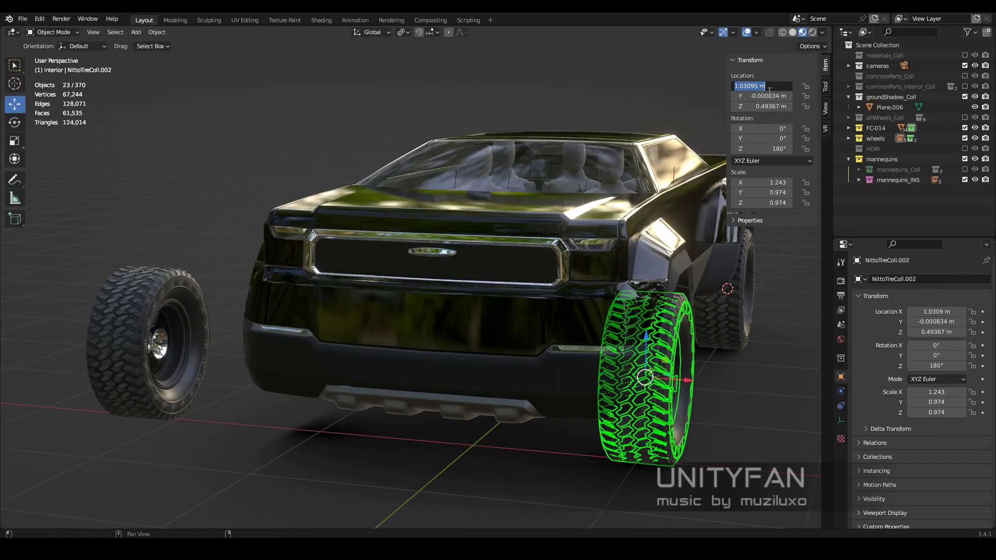
{"action": "left_click", "coordinate": [120, 317]}
{"action": "mouse_move", "coordinate": [120, 317]}
{"action": "middle_mouse_down"}
{"action": "mouse_move", "coordinate": [581, 254]}
{"action": "mouse_move", "coordinate": [207, 332]}
{"action": "middle_mouse_up"}
{"action": "key", "text": "Delete"}
{"action": "left_click", "coordinate": [207, 332]}
{"action": "left_click_drag", "start_coordinate": [763, 86], "coordinate": [778, 86]}
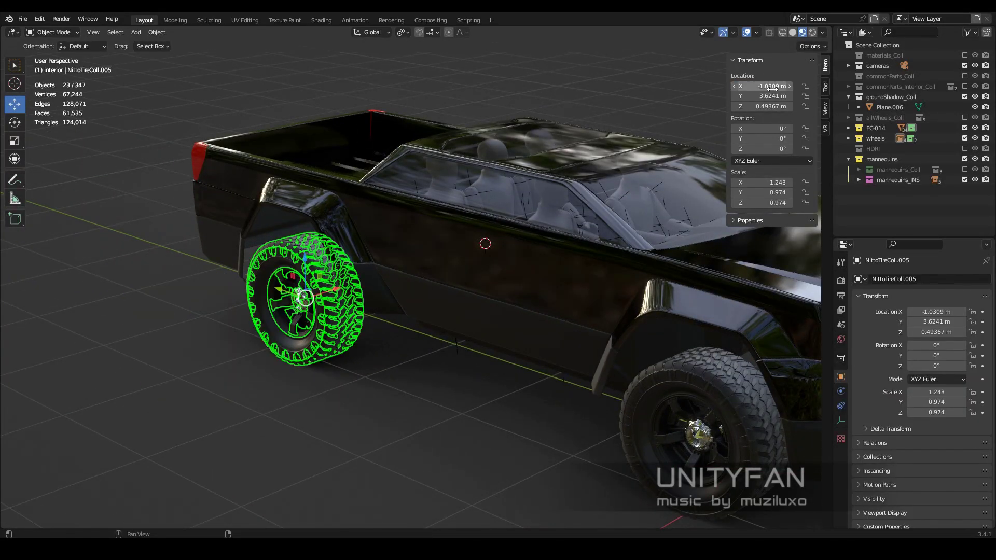
Step: Switch to Solid shading and select the front fender flare
{"action": "middle_click_drag", "start_coordinate": [467, 260], "coordinate": [530, 396]}
{"action": "key", "text": "z"}
{"action": "middle_click_drag", "start_coordinate": [618, 370], "coordinate": [555, 366]}
{"action": "left_click", "coordinate": [527, 307]}
{"action": "mouse_move", "coordinate": [527, 308]}
{"action": "middle_mouse_down"}
{"action": "mouse_move", "coordinate": [482, 300]}
{"action": "mouse_move", "coordinate": [522, 340]}
{"action": "mouse_move", "coordinate": [308, 335]}
{"action": "mouse_move", "coordinate": [420, 280]}
{"action": "middle_mouse_up"}
Step: Shade the flare smooth and add a Weight-limited Bevel modifier above WeightedNormal
{"action": "scroll", "coordinate": [363, 311], "scroll_direction": "up", "scroll_amount": 3}
{"action": "scroll", "coordinate": [421, 281], "scroll_direction": "up", "scroll_amount": 5}
{"action": "scroll", "coordinate": [421, 280], "scroll_direction": "up", "scroll_amount": 4}
{"action": "right_click", "coordinate": [492, 246]}
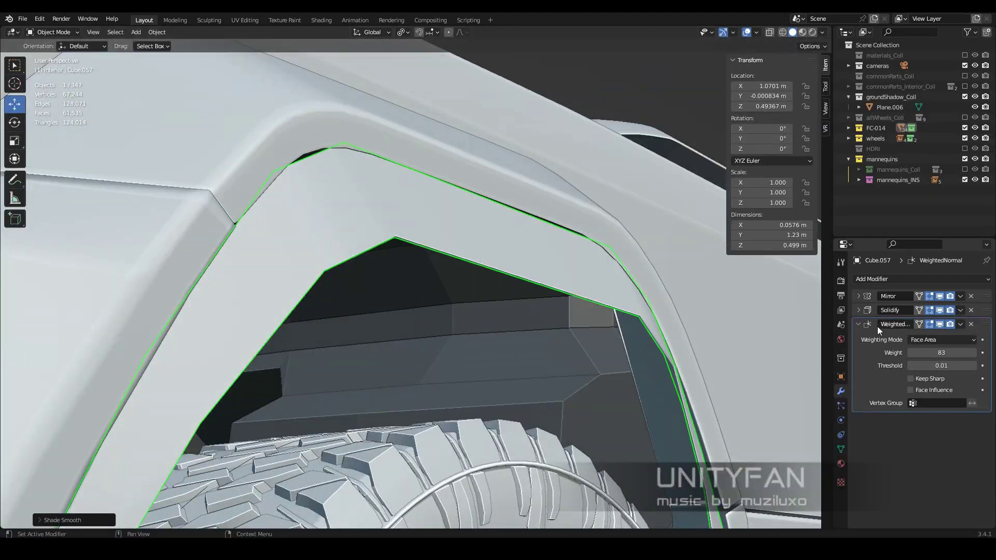
{"action": "left_click", "coordinate": [882, 279]}
{"action": "left_click", "coordinate": [793, 347]}
{"action": "left_click_drag", "start_coordinate": [986, 424], "coordinate": [985, 327]}
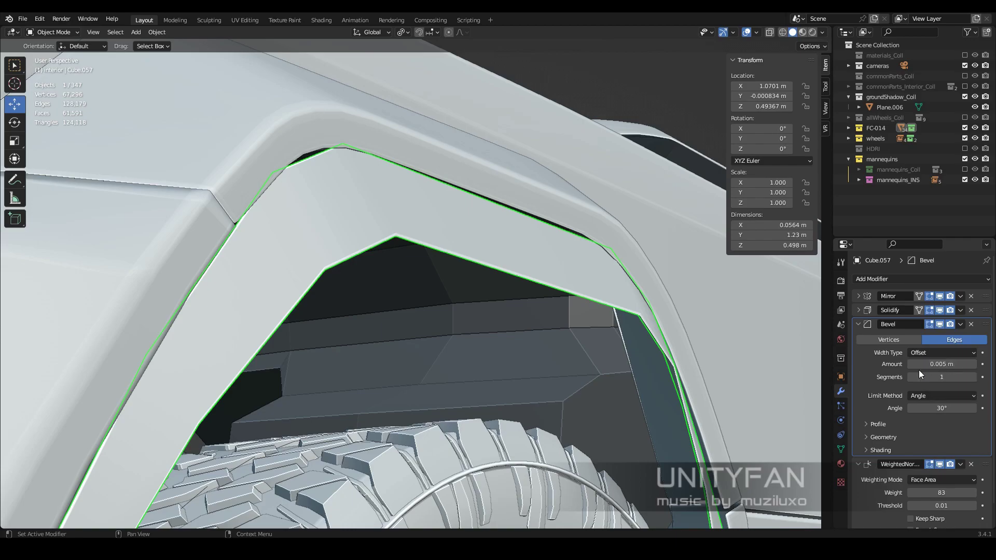
{"action": "scroll", "coordinate": [415, 285], "scroll_direction": "down", "scroll_amount": 5}
{"action": "left_click", "coordinate": [942, 395]}
{"action": "left_click", "coordinate": [934, 420]}
Step: Select the arch edge path in Edit Mode and raise its bevel weight
{"action": "key", "text": "Tab"}
{"action": "middle_click_drag", "start_coordinate": [415, 285], "coordinate": [331, 402]}
{"action": "key", "text": "2"}
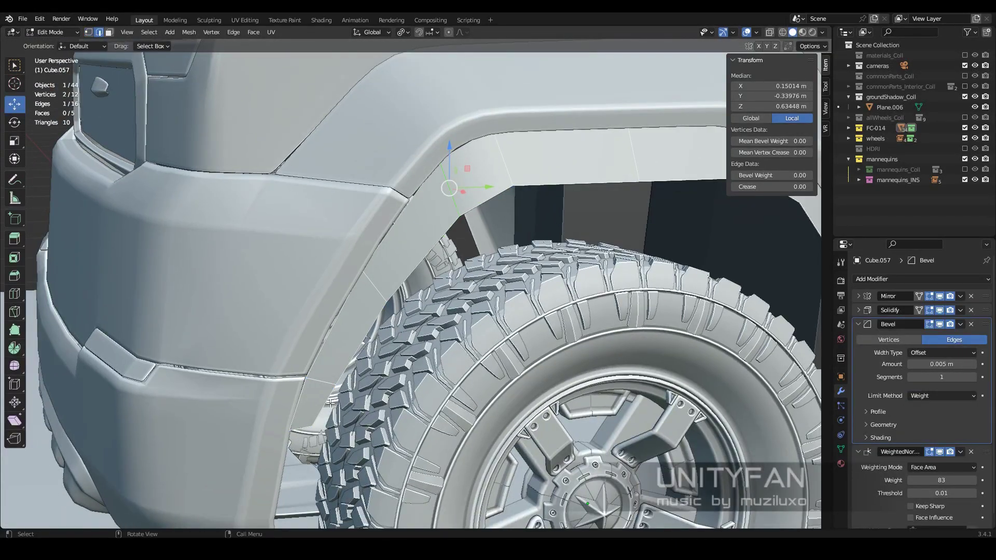
{"action": "left_click", "coordinate": [331, 402], "text": "ctrl"}
{"action": "scroll", "coordinate": [331, 402], "scroll_direction": "up", "scroll_amount": 8}
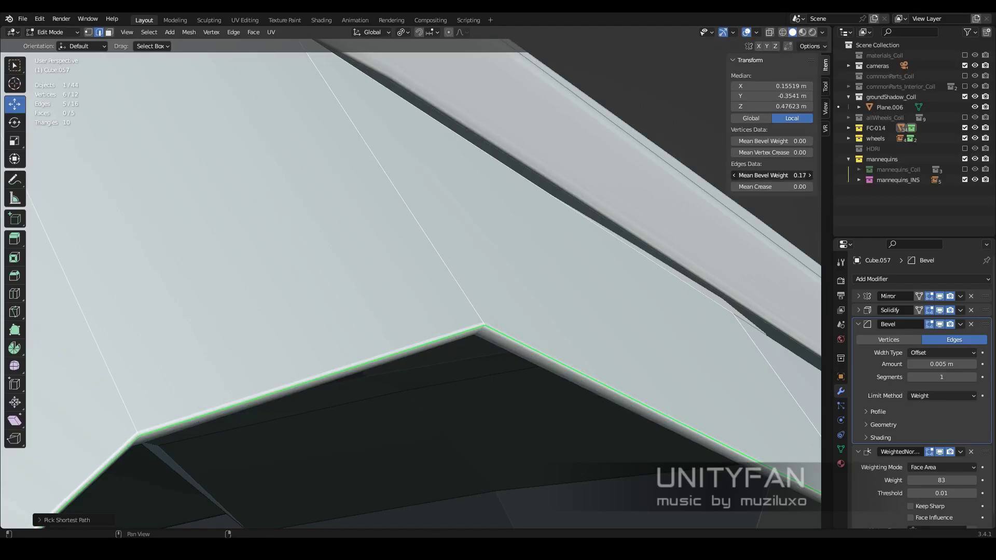
{"action": "left_click_drag", "start_coordinate": [773, 175], "coordinate": [799, 174]}
{"action": "scroll", "coordinate": [465, 239], "scroll_direction": "down", "scroll_amount": 5}
Step: Extend the edge selection along the rest of the arch using X-ray
{"action": "middle_click_drag", "start_coordinate": [522, 215], "coordinate": [444, 333]}
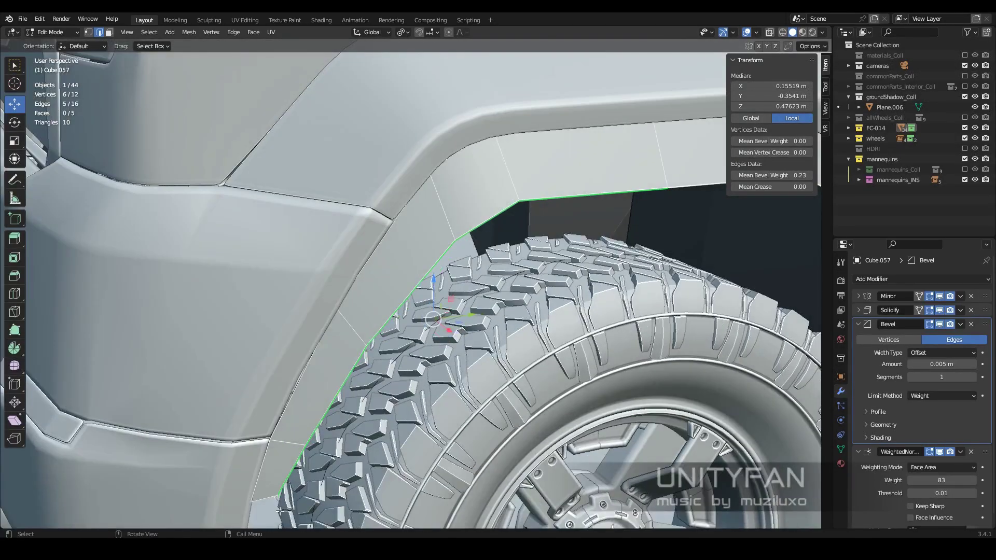
{"action": "left_click", "coordinate": [406, 395], "text": "ctrl"}
{"action": "key", "text": "alt+z"}
{"action": "middle_click_drag", "start_coordinate": [509, 285], "coordinate": [509, 283]}
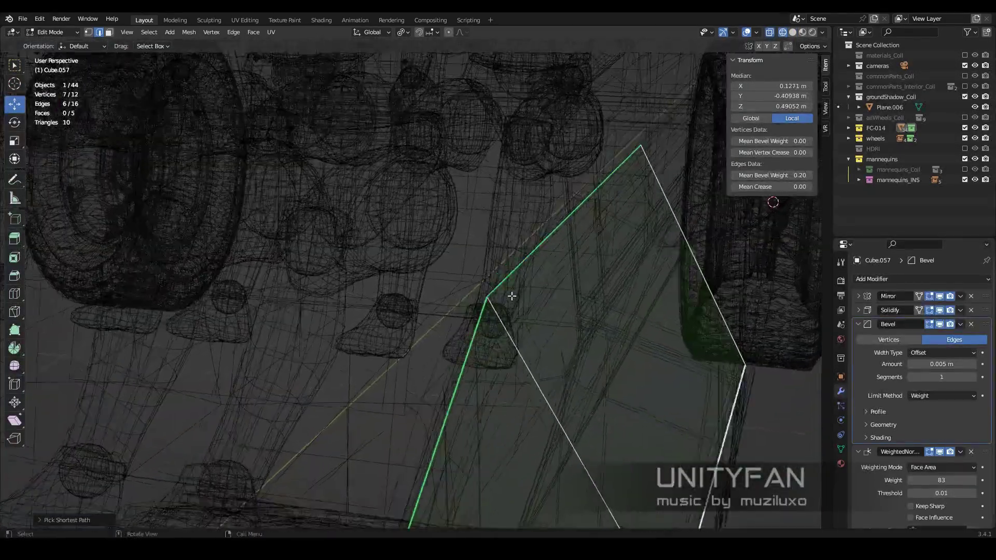
{"action": "key", "text": "alt+z"}
{"action": "scroll", "coordinate": [483, 288], "scroll_direction": "down", "scroll_amount": 5}
Step: Check the bevelled flare in another shading mode, then re-enter Edit Mode
{"action": "key", "text": "Tab"}
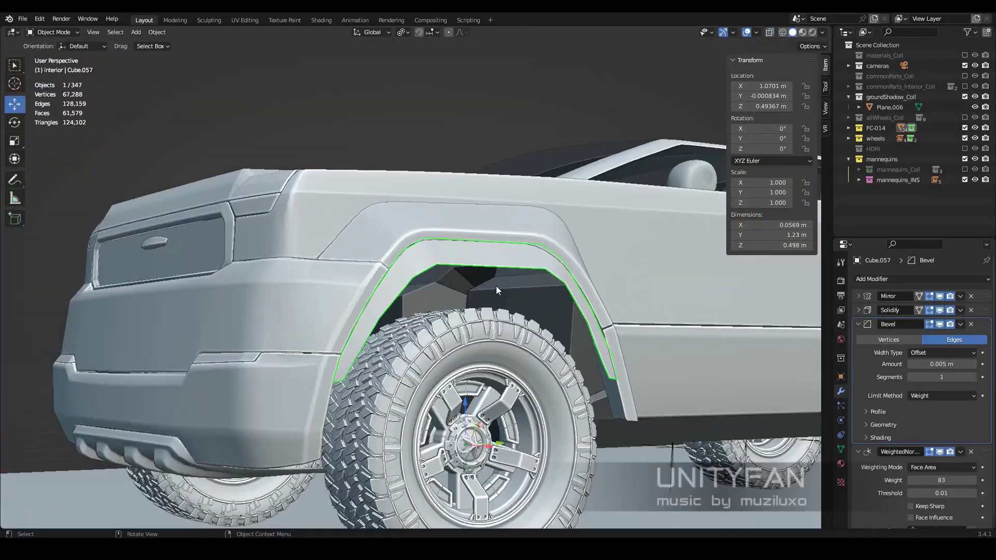
{"action": "key", "text": "z"}
{"action": "key", "text": "z"}
{"action": "scroll", "coordinate": [518, 361], "scroll_direction": "down", "scroll_amount": 5}
{"action": "scroll", "coordinate": [503, 356], "scroll_direction": "up", "scroll_amount": 5}
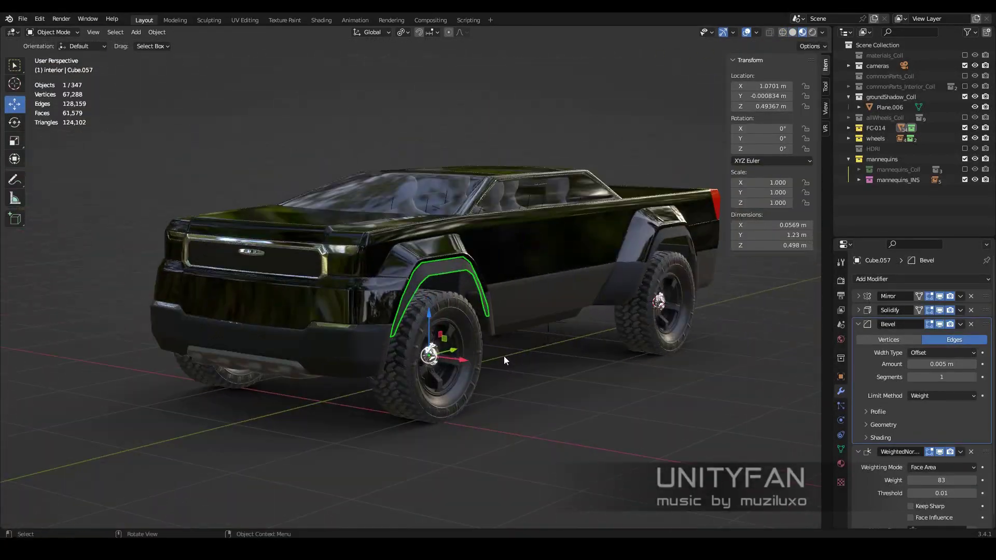
{"action": "scroll", "coordinate": [495, 381], "scroll_direction": "up", "scroll_amount": 5}
{"action": "key", "text": "Tab"}
Step: Add extra loop cuts across the flare in the Right Ortho side view
{"action": "key", "text": "shift+space"}
{"action": "key", "text": "g"}
{"action": "key", "text": "KP_3"}
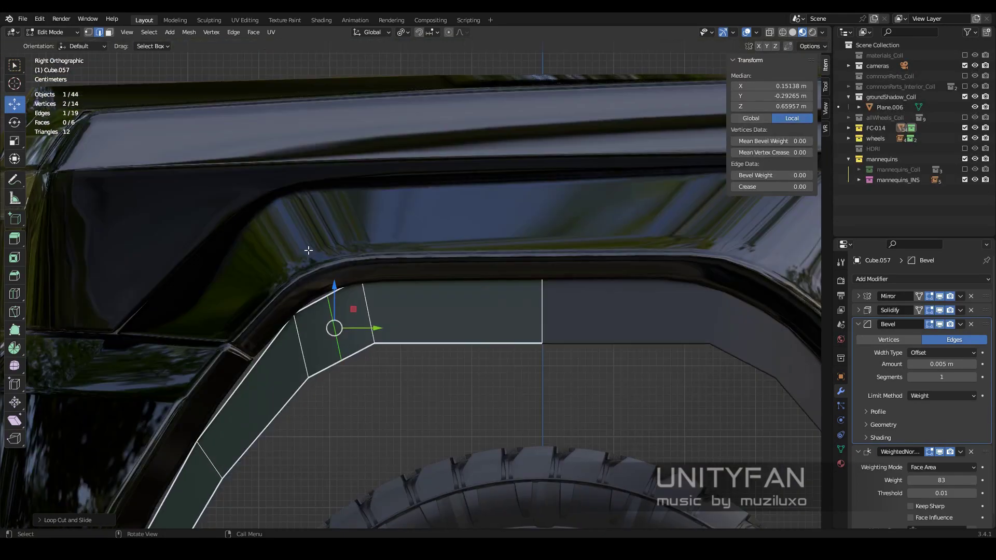
{"action": "scroll", "coordinate": [409, 333], "scroll_direction": "up", "scroll_amount": 3}
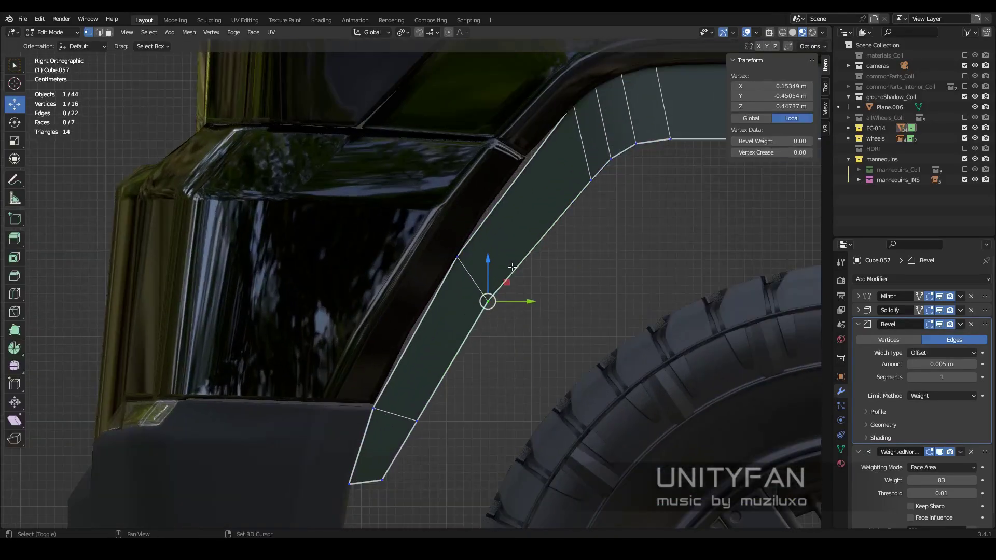
{"action": "key", "text": "shift+space"}
{"action": "key", "text": "g"}
{"action": "scroll", "coordinate": [501, 230], "scroll_direction": "up", "scroll_amount": 2}
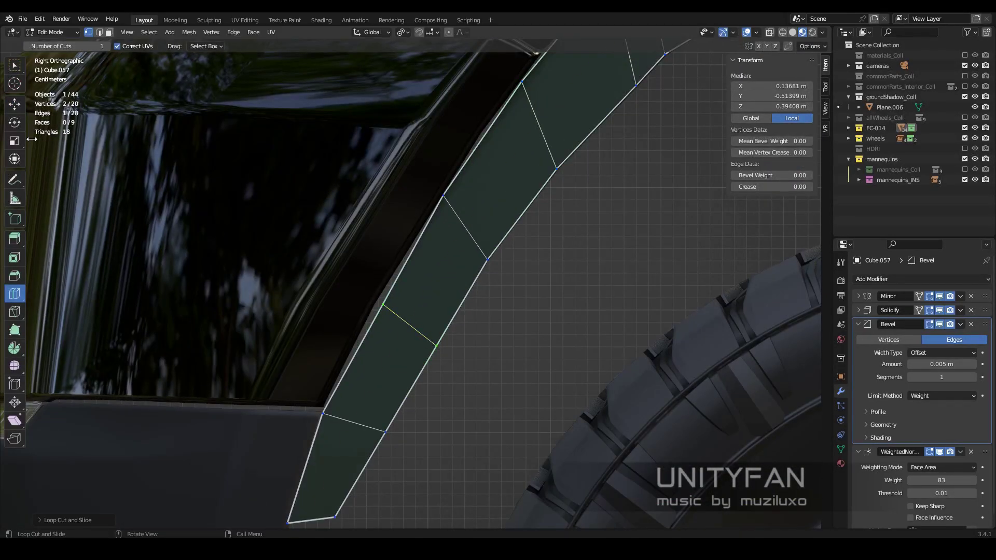
{"action": "key", "text": "shift+space"}
{"action": "key", "text": "g"}
Step: Slide the new edges and nudge vertices so the flare follows the arch smoothly
{"action": "middle_click_drag", "start_coordinate": [453, 327], "coordinate": [502, 296], "text": "shift"}
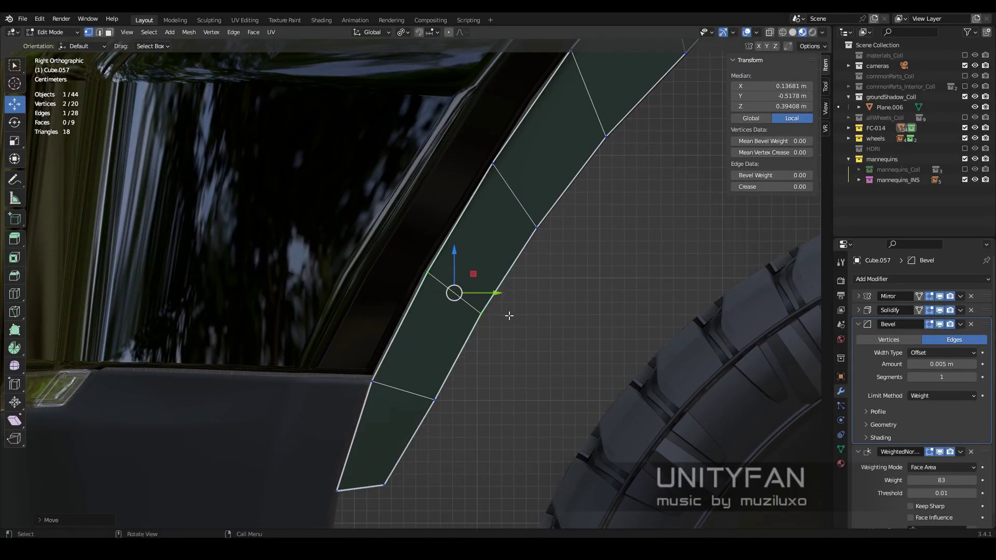
{"action": "left_click_drag", "start_coordinate": [470, 406], "coordinate": [466, 406]}
{"action": "scroll", "coordinate": [506, 364], "scroll_direction": "down", "scroll_amount": 5}
{"action": "scroll", "coordinate": [510, 316], "scroll_direction": "up", "scroll_amount": 5}
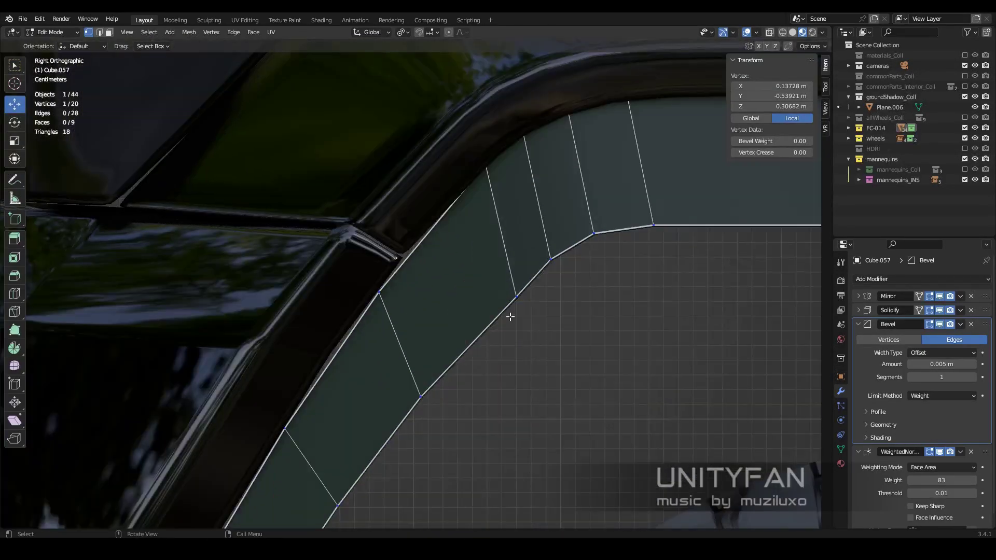
{"action": "left_click", "coordinate": [542, 306]}
{"action": "key", "text": "Tab"}
{"action": "scroll", "coordinate": [538, 343], "scroll_direction": "down", "scroll_amount": 8}
{"action": "mouse_move", "coordinate": [537, 343]}
{"action": "middle_mouse_down"}
{"action": "mouse_move", "coordinate": [552, 302]}
{"action": "mouse_move", "coordinate": [590, 290]}
{"action": "mouse_move", "coordinate": [572, 302]}
{"action": "mouse_move", "coordinate": [546, 294]}
{"action": "mouse_move", "coordinate": [570, 313]}
{"action": "middle_mouse_up"}
Step: Select the body mesh Cube.050 and enter Edit Mode with wireframe display
{"action": "mouse_move", "coordinate": [512, 318]}
{"action": "middle_mouse_down"}
{"action": "mouse_move", "coordinate": [606, 307]}
{"action": "mouse_move", "coordinate": [650, 331]}
{"action": "middle_mouse_up"}
{"action": "left_click", "coordinate": [543, 300]}
{"action": "scroll", "coordinate": [544, 300], "scroll_direction": "down", "scroll_amount": 3}
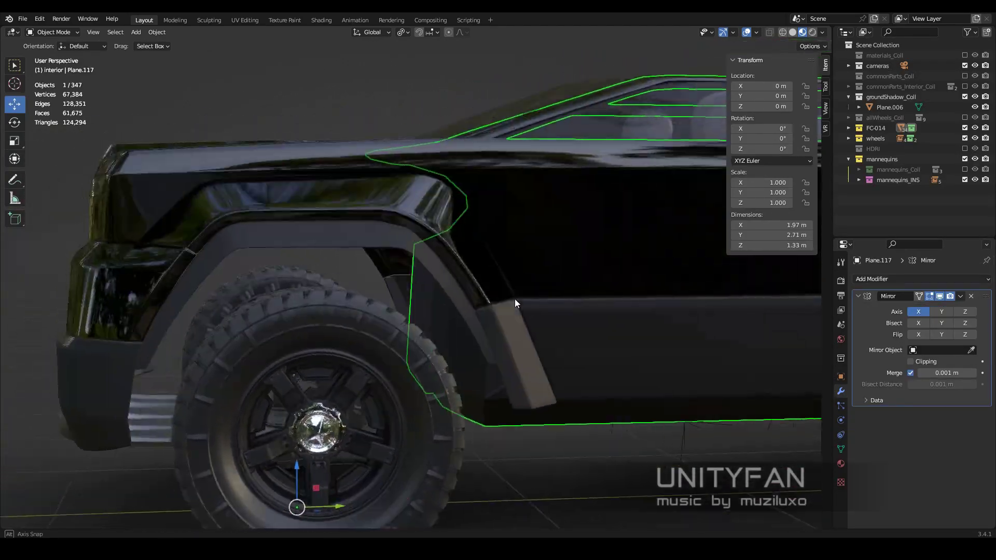
{"action": "left_click", "coordinate": [418, 310]}
{"action": "key", "text": "Tab"}
{"action": "scroll", "coordinate": [445, 291], "scroll_direction": "up", "scroll_amount": 2}
{"action": "key", "text": "shift+z"}
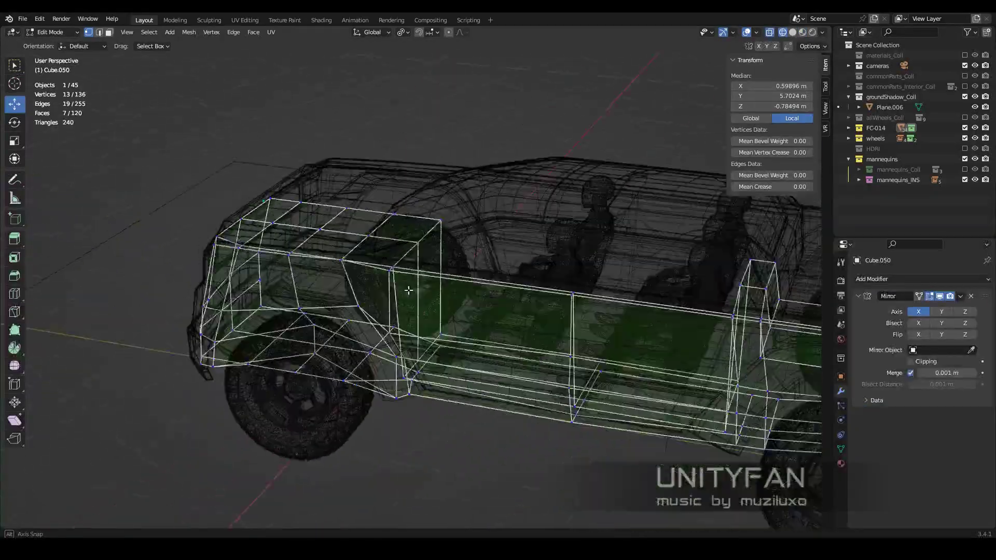
{"action": "mouse_move", "coordinate": [445, 291]}
{"action": "middle_mouse_down"}
{"action": "mouse_move", "coordinate": [550, 358]}
{"action": "mouse_move", "coordinate": [518, 363]}
{"action": "mouse_move", "coordinate": [566, 359]}
{"action": "middle_mouse_up"}
Step: Isolate Cube.050 in local view and slide a notch vertex along X
{"action": "left_click", "coordinate": [534, 345]}
{"action": "key", "text": "shift+z"}
{"action": "key", "text": "KP_Divide"}
{"action": "middle_click_drag", "start_coordinate": [503, 287], "coordinate": [467, 280]}
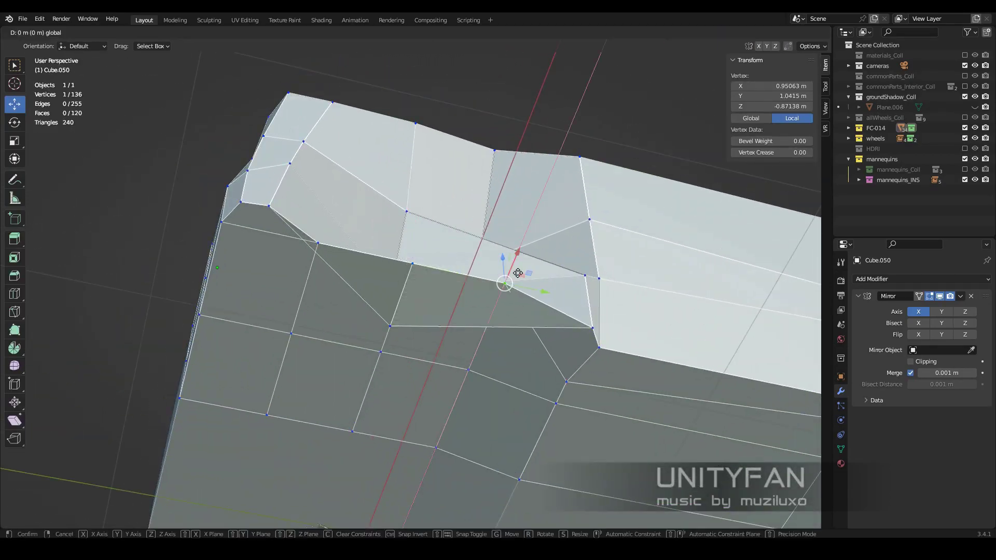
{"action": "key", "text": "g"}
{"action": "left_click", "coordinate": [382, 280]}
{"action": "mouse_move", "coordinate": [391, 183]}
{"action": "middle_mouse_down"}
{"action": "mouse_move", "coordinate": [381, 332]}
{"action": "mouse_move", "coordinate": [381, 267]}
{"action": "middle_mouse_up"}
{"action": "key", "text": "g"}
{"action": "key", "text": "x"}
{"action": "left_click", "coordinate": [378, 336]}
Step: Reposition more notch vertices, lowering one and moving a vertex pair
{"action": "left_click", "coordinate": [513, 235]}
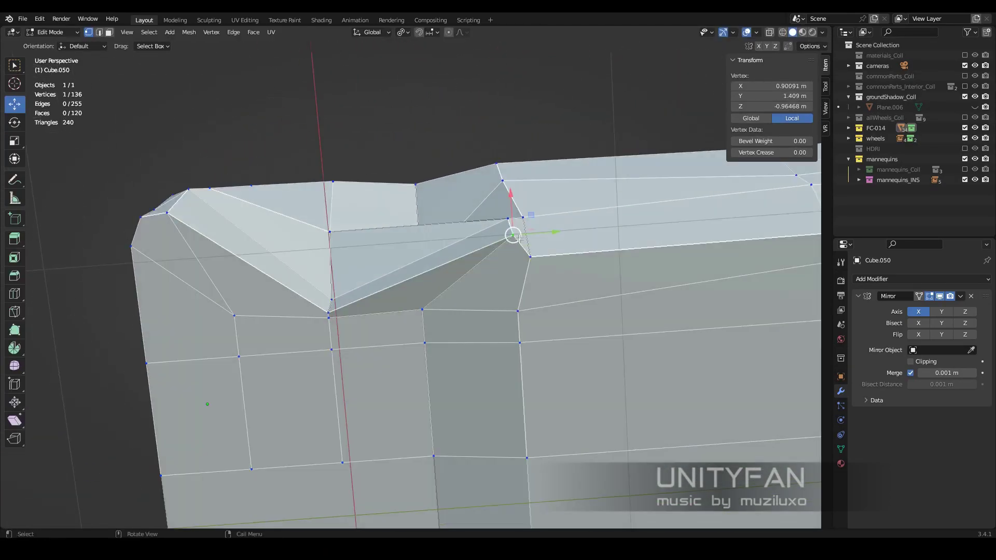
{"action": "left_click", "coordinate": [447, 274]}
{"action": "mouse_move", "coordinate": [448, 274]}
{"action": "middle_mouse_down"}
{"action": "mouse_move", "coordinate": [524, 204]}
{"action": "mouse_move", "coordinate": [448, 271]}
{"action": "middle_mouse_up"}
{"action": "left_click", "coordinate": [524, 204]}
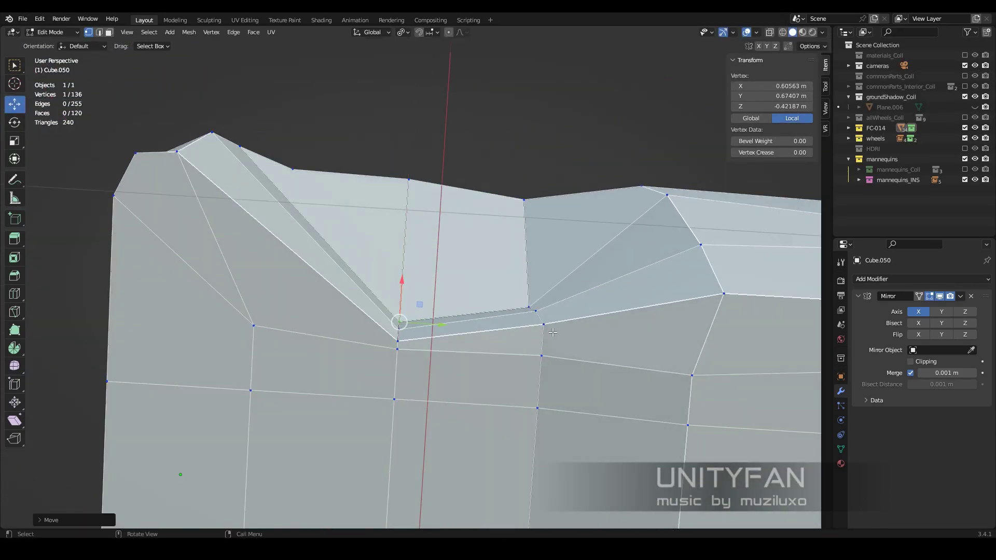
{"action": "left_click", "coordinate": [545, 310]}
{"action": "middle_click_drag", "start_coordinate": [545, 309], "coordinate": [485, 338]}
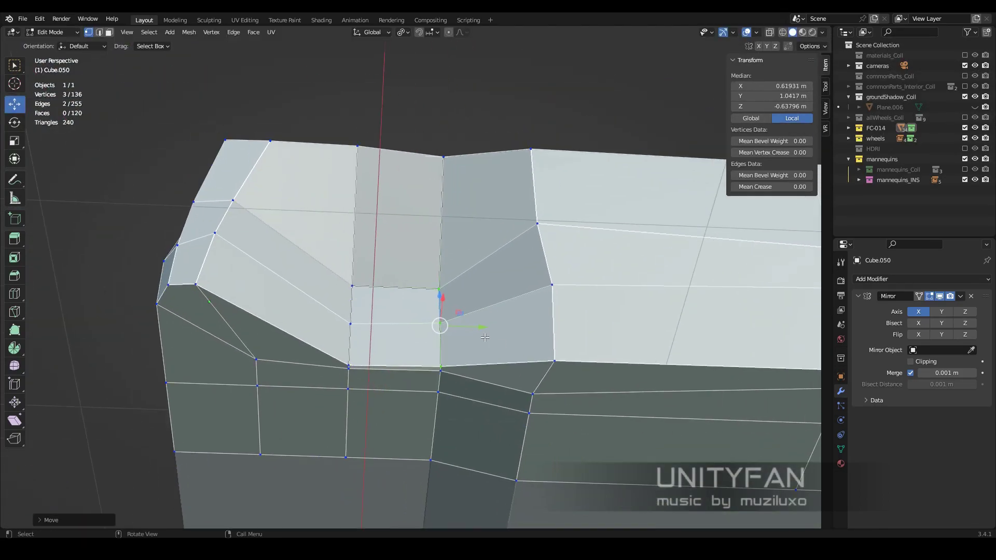
{"action": "left_click", "coordinate": [579, 330]}
{"action": "mouse_move", "coordinate": [579, 330]}
{"action": "middle_mouse_down"}
{"action": "mouse_move", "coordinate": [544, 370]}
{"action": "mouse_move", "coordinate": [521, 439]}
{"action": "middle_mouse_up"}
Step: Try merging two notch vertices, undo it, and add new faces at the notch
{"action": "left_click", "coordinate": [511, 385]}
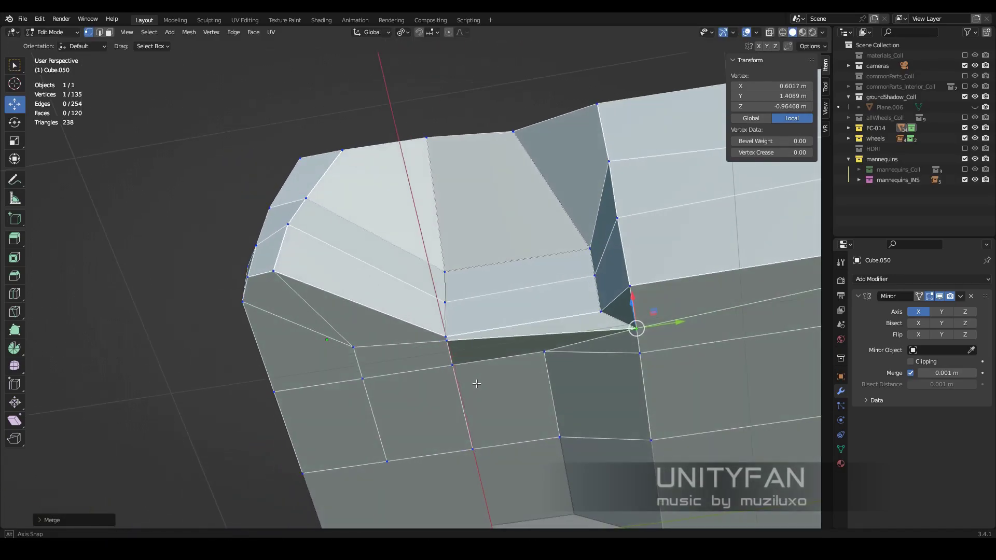
{"action": "key", "text": "ctrl+z"}
{"action": "middle_click_drag", "start_coordinate": [500, 404], "coordinate": [167, 74]}
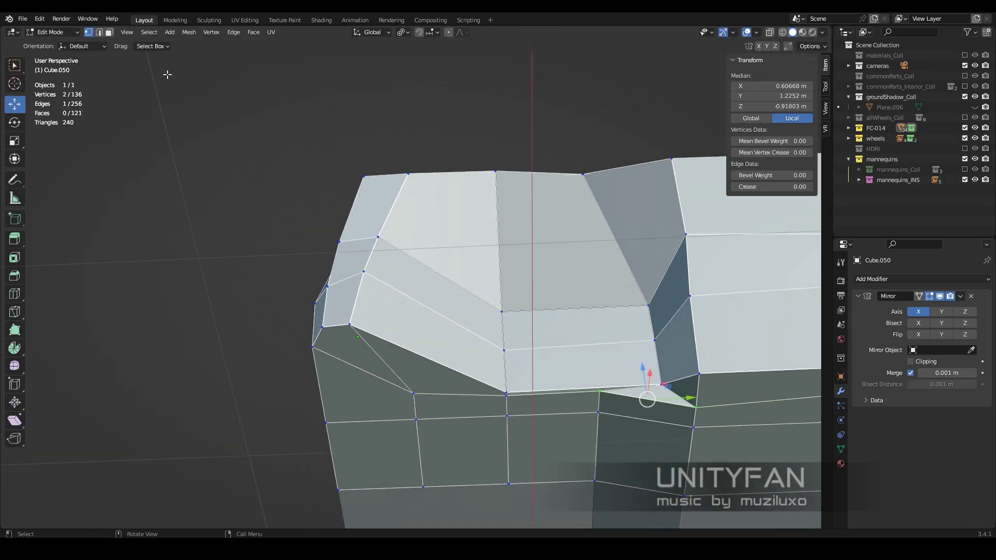
{"action": "key", "text": "ctrl+z"}
{"action": "middle_click_drag", "start_coordinate": [432, 346], "coordinate": [87, 44]}
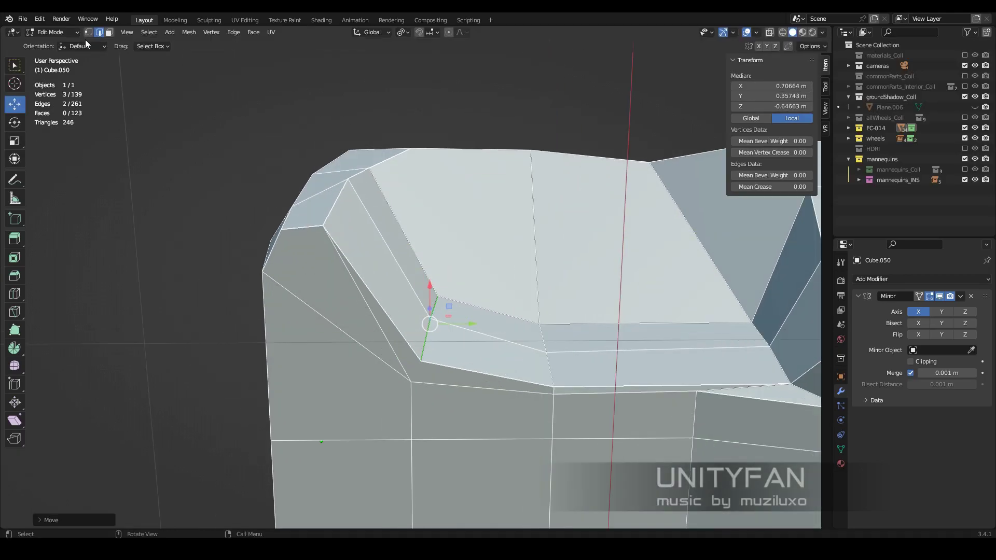
Step: Cut a new edge across the body faces near the wheel arch
{"action": "key", "text": "j"}
{"action": "middle_click_drag", "start_coordinate": [457, 390], "coordinate": [485, 260]}
{"action": "left_click", "coordinate": [609, 269]}
{"action": "middle_click_drag", "start_coordinate": [609, 268], "coordinate": [603, 302]}
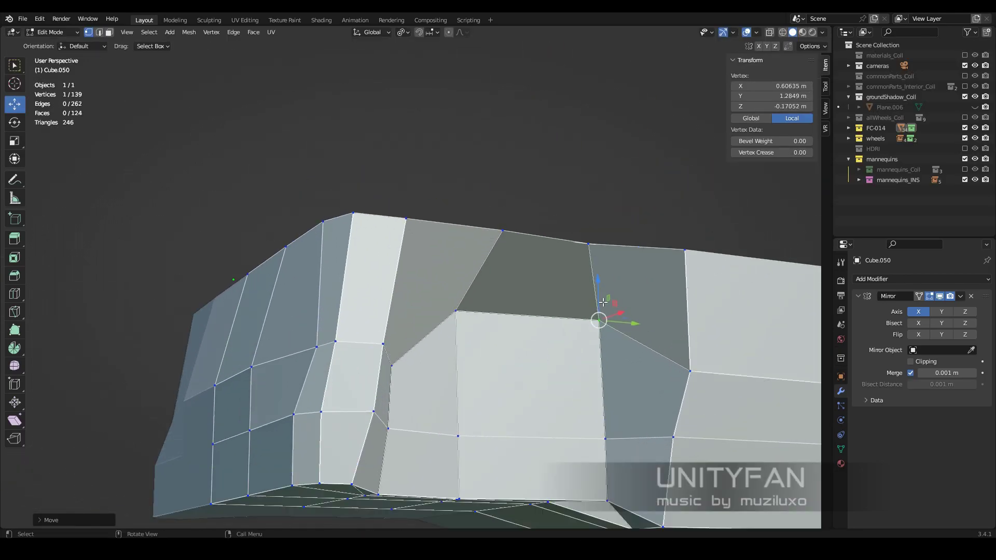
{"action": "key", "text": "Return"}
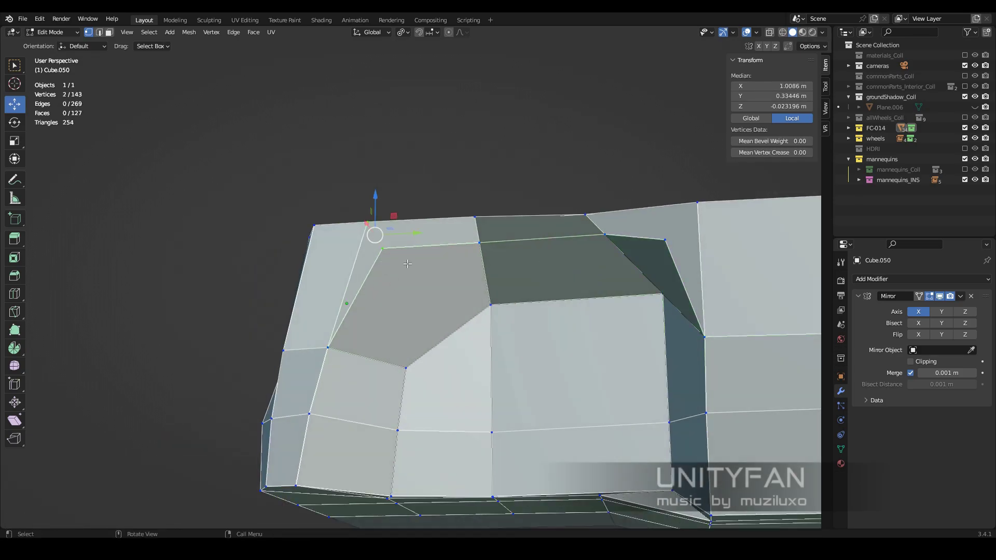
{"action": "middle_click_drag", "start_coordinate": [388, 353], "coordinate": [567, 233]}
Step: Slide the selected corner edge along the X axis
{"action": "left_click", "coordinate": [428, 221]}
{"action": "key", "text": "g"}
{"action": "key", "text": "x"}
{"action": "left_click", "coordinate": [439, 184]}
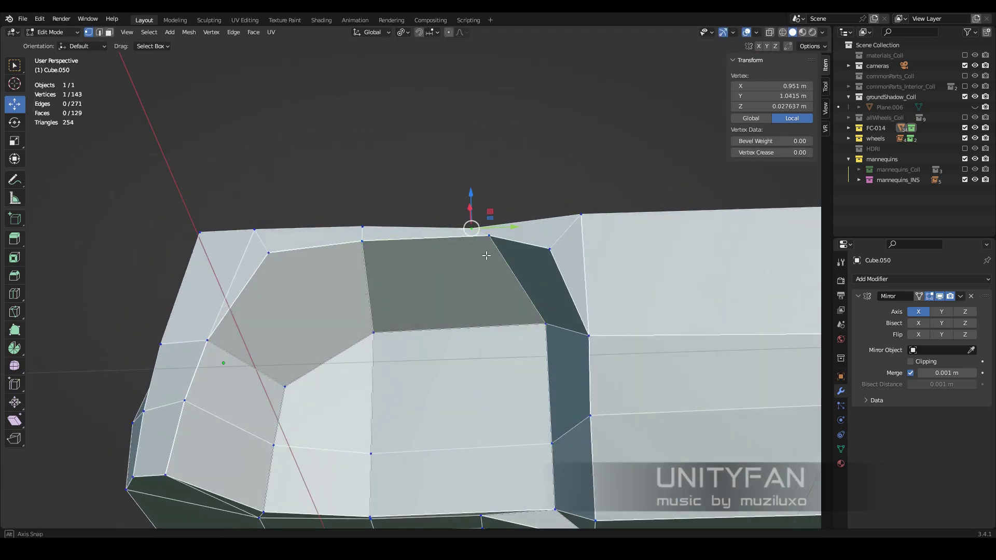
{"action": "mouse_move", "coordinate": [439, 185]}
{"action": "middle_mouse_down"}
{"action": "mouse_move", "coordinate": [384, 347]}
{"action": "mouse_move", "coordinate": [329, 347]}
{"action": "mouse_move", "coordinate": [389, 301]}
{"action": "mouse_move", "coordinate": [111, 218]}
{"action": "middle_mouse_up"}
Step: Add a vertex on the edge, knife-cut from the corner vertex, and lower it along Z
{"action": "right_click", "coordinate": [328, 347]}
{"action": "left_click", "coordinate": [329, 347]}
{"action": "left_click", "coordinate": [402, 267]}
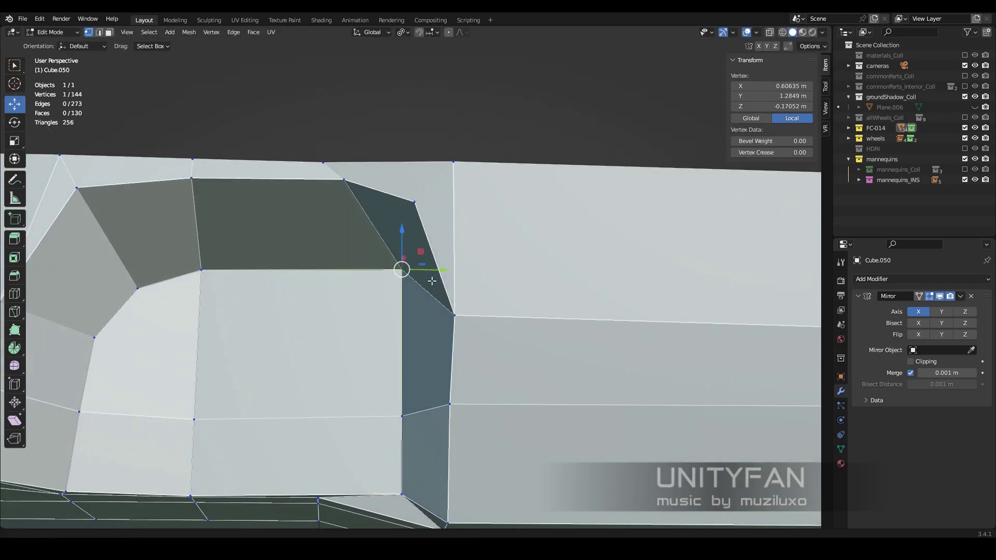
{"action": "middle_click_drag", "start_coordinate": [403, 267], "coordinate": [452, 288]}
{"action": "key", "text": "k"}
{"action": "left_click", "coordinate": [398, 199]}
{"action": "left_click_drag", "start_coordinate": [459, 271], "coordinate": [459, 293]}
{"action": "middle_click_drag", "start_coordinate": [458, 293], "coordinate": [514, 379]}
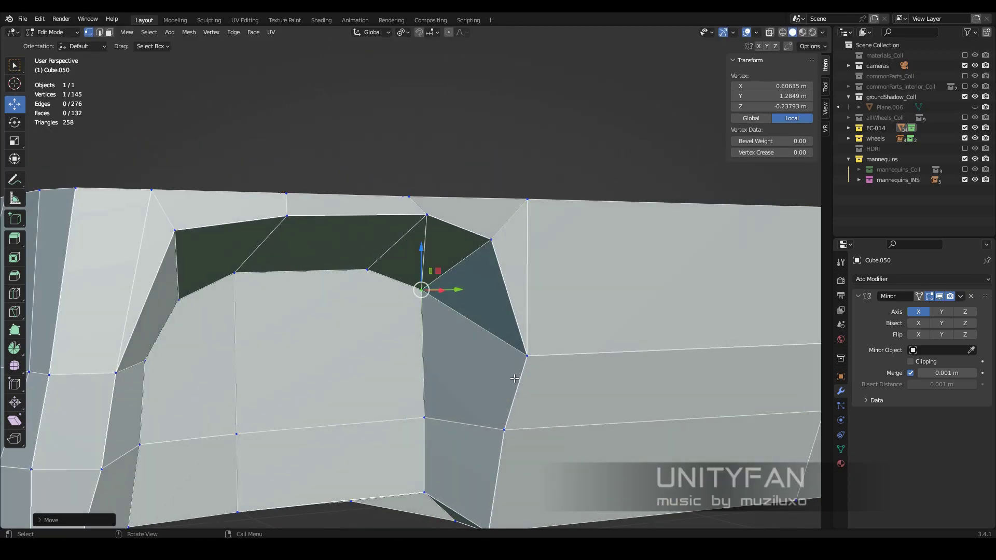
Step: Merge the corner vertices at last and return to Object Mode to view the whole truck
{"action": "left_click", "coordinate": [430, 357]}
{"action": "key", "text": "3"}
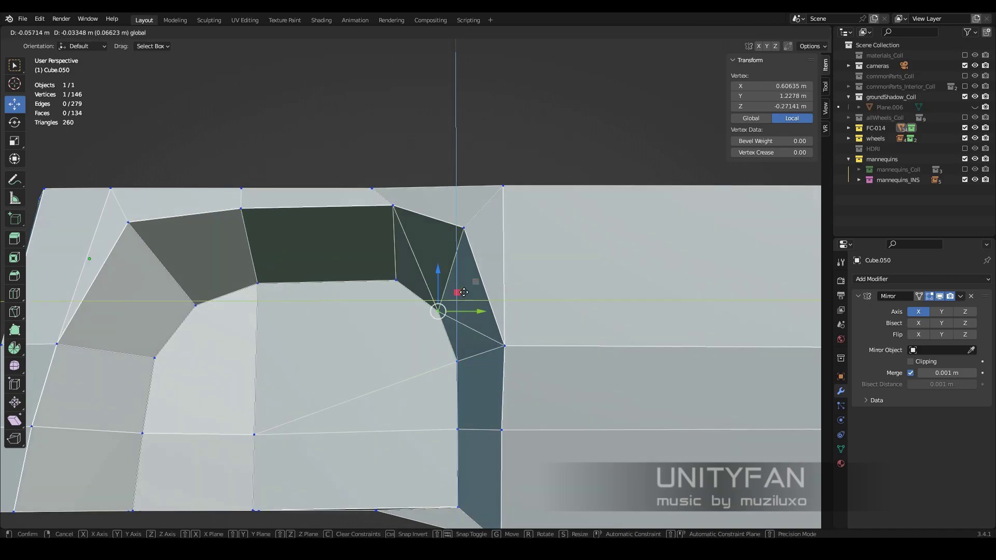
{"action": "middle_click_drag", "start_coordinate": [451, 289], "coordinate": [483, 287]}
{"action": "key", "text": "Tab"}
{"action": "scroll", "coordinate": [473, 375], "scroll_direction": "down", "scroll_amount": 10}
{"action": "mouse_move", "coordinate": [474, 375]}
{"action": "middle_mouse_down"}
{"action": "mouse_move", "coordinate": [447, 245]}
{"action": "mouse_move", "coordinate": [470, 286]}
{"action": "mouse_move", "coordinate": [473, 374]}
{"action": "mouse_move", "coordinate": [512, 366]}
{"action": "middle_mouse_up"}
{"action": "scroll", "coordinate": [470, 286], "scroll_direction": "up", "scroll_amount": 5}
Step: Select the front fender flare Cube.051 and enter Edit Mode in Right Ortho view
{"action": "scroll", "coordinate": [512, 366], "scroll_direction": "up", "scroll_amount": 3}
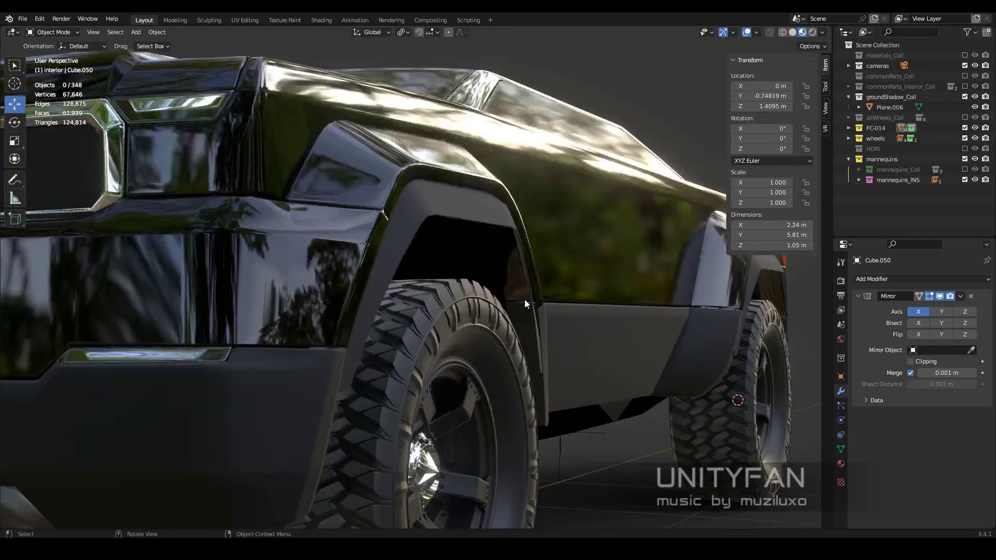
{"action": "key", "text": "z"}
{"action": "left_click", "coordinate": [402, 285]}
{"action": "scroll", "coordinate": [503, 306], "scroll_direction": "up", "scroll_amount": 3}
{"action": "middle_click_drag", "start_coordinate": [503, 306], "coordinate": [513, 213]}
{"action": "left_click", "coordinate": [514, 213]}
{"action": "key", "text": "3"}
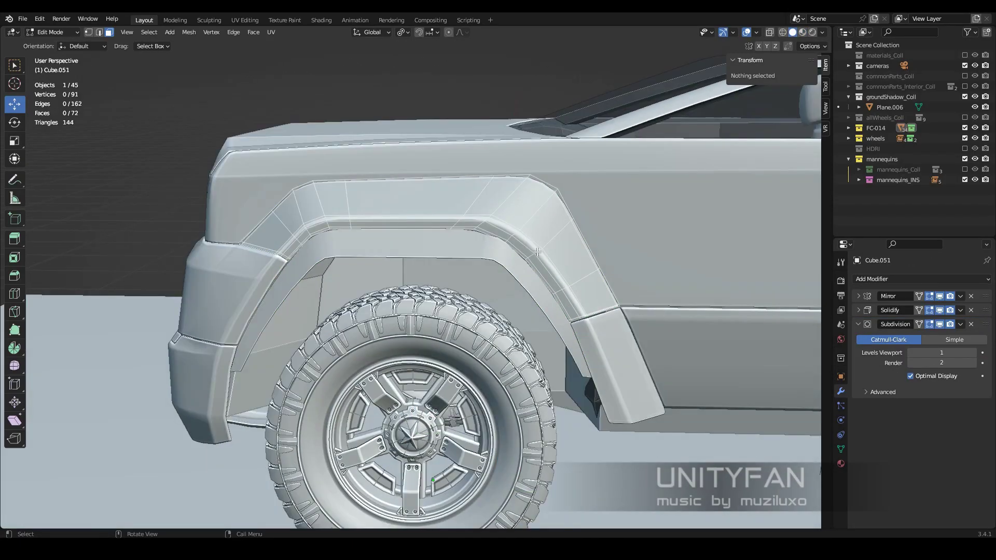
{"action": "key", "text": "Tab"}
{"action": "scroll", "coordinate": [518, 284], "scroll_direction": "up", "scroll_amount": 5}
Step: Slide the flare's selected edge along Y so it sits against the body
{"action": "left_click_drag", "start_coordinate": [527, 228], "coordinate": [494, 235]}
{"action": "scroll", "coordinate": [493, 235], "scroll_direction": "up", "scroll_amount": 1}
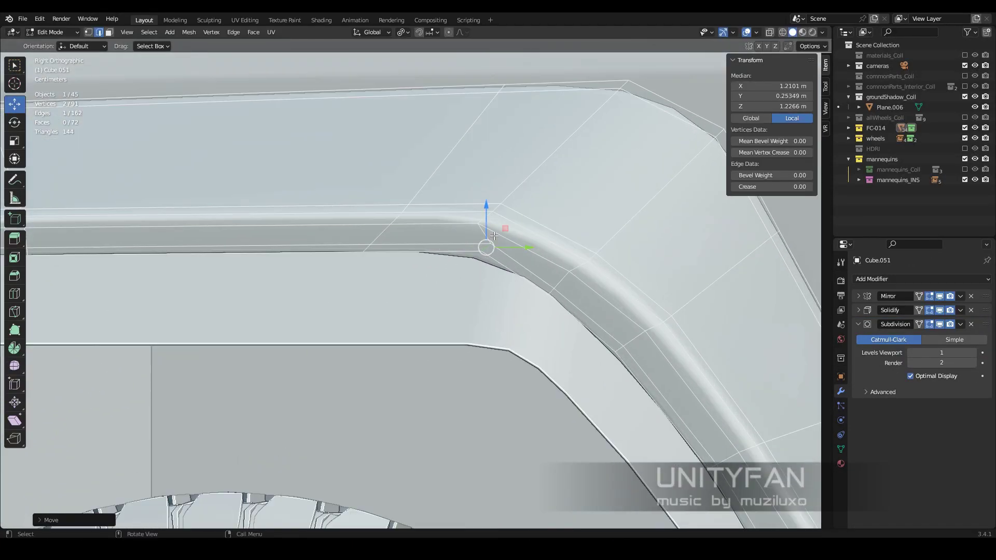
{"action": "left_click", "coordinate": [562, 267]}
{"action": "scroll", "coordinate": [518, 260], "scroll_direction": "down", "scroll_amount": 2}
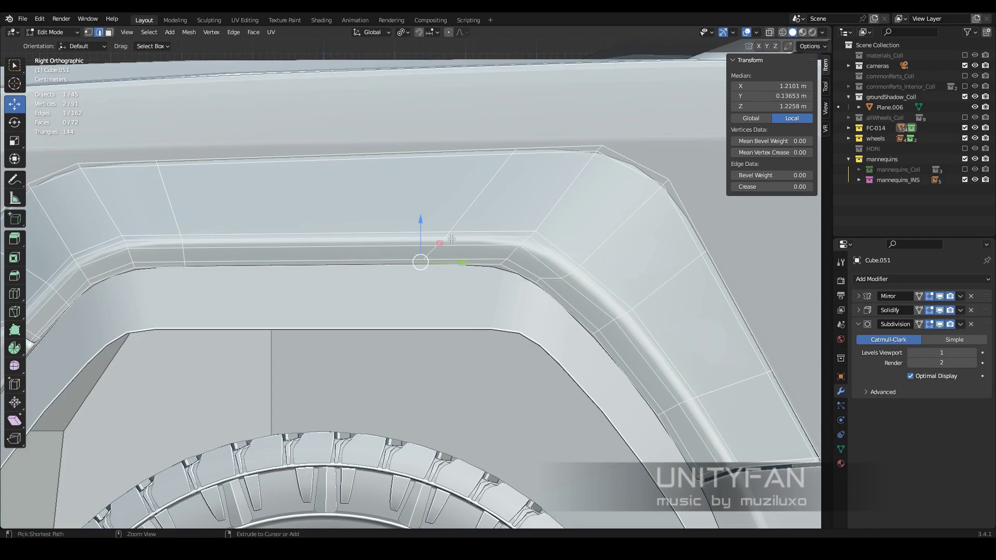
{"action": "scroll", "coordinate": [459, 251], "scroll_direction": "up", "scroll_amount": 2}
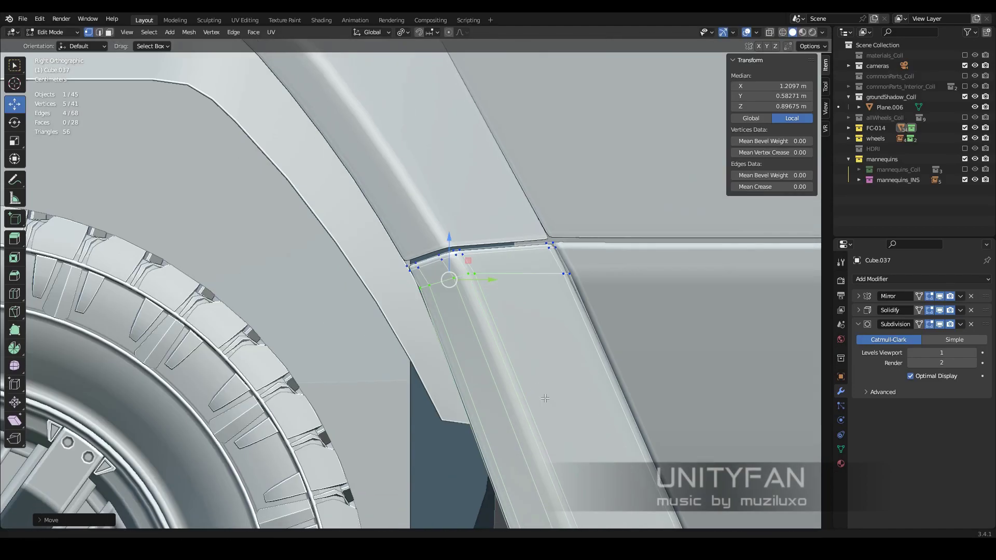
Step: Switch to Material Preview and nudge Cube.052's lower flare vertices against the body
{"action": "middle_click_drag", "start_coordinate": [545, 399], "coordinate": [499, 296], "text": "shift"}
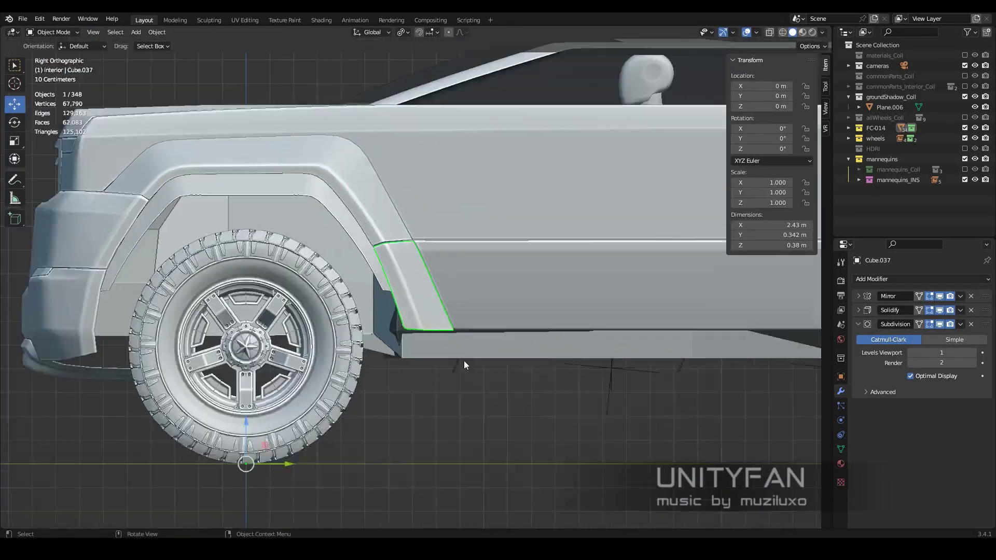
{"action": "key", "text": "z"}
{"action": "left_click", "coordinate": [462, 339]}
{"action": "middle_click_drag", "start_coordinate": [519, 328], "coordinate": [551, 334]}
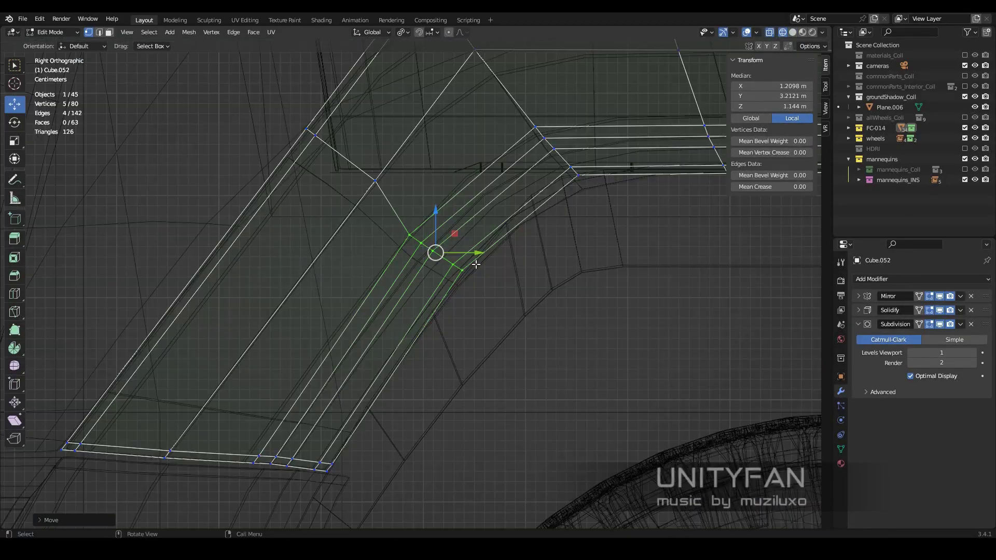
{"action": "middle_click_drag", "start_coordinate": [476, 264], "coordinate": [502, 324], "text": "shift"}
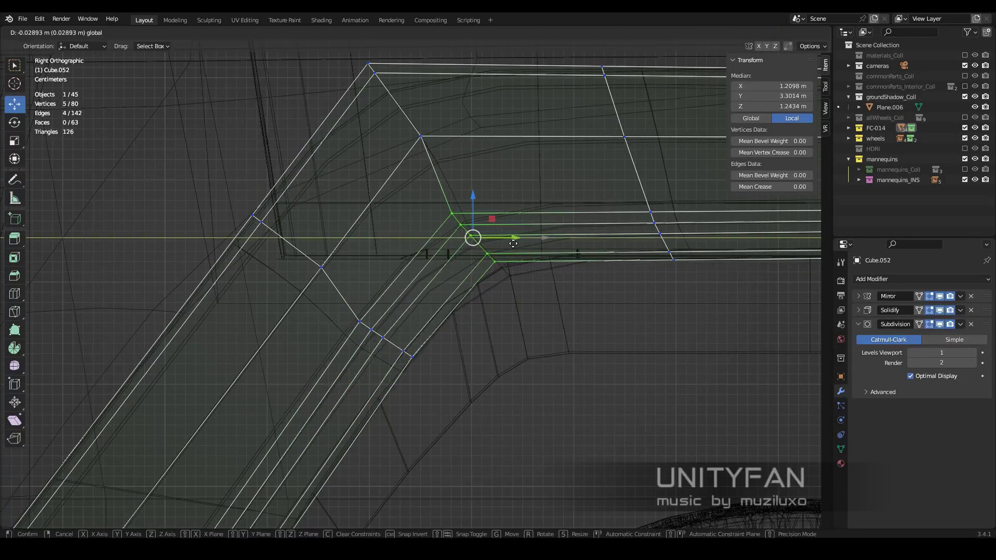
{"action": "left_click", "coordinate": [623, 271]}
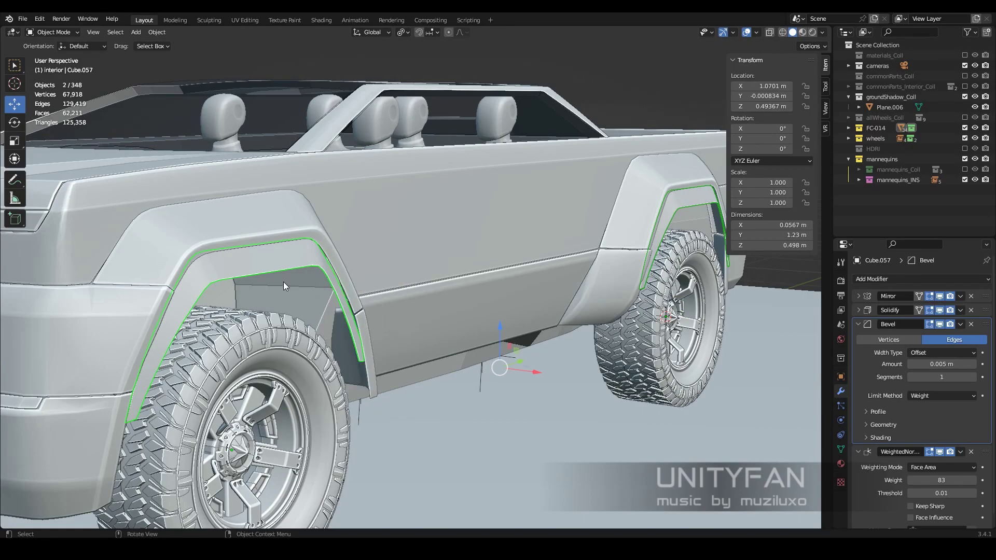
Step: Move vertices on the Cube.039 panel to fit beside the rear arch flare
{"action": "right_click", "coordinate": [283, 282]}
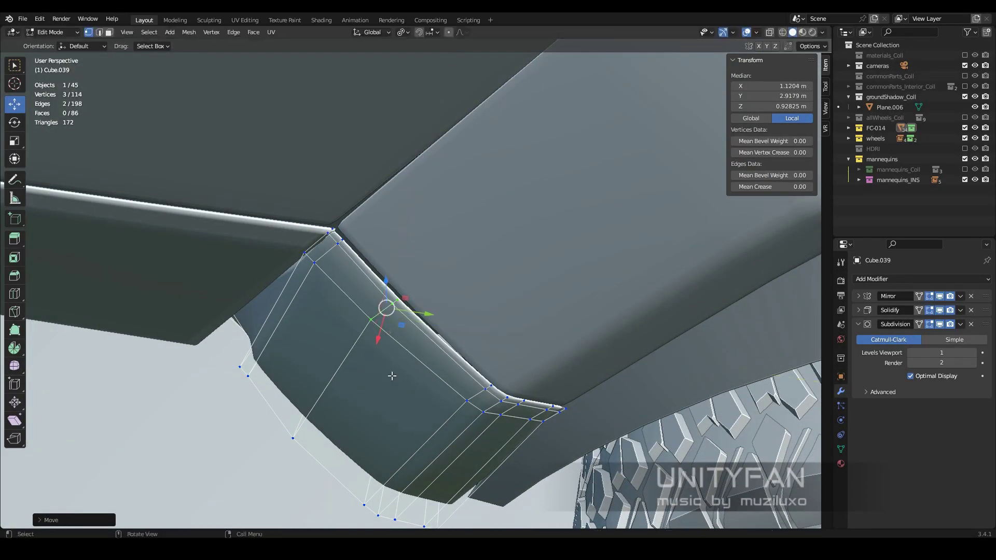
{"action": "middle_click_drag", "start_coordinate": [392, 375], "coordinate": [460, 337]}
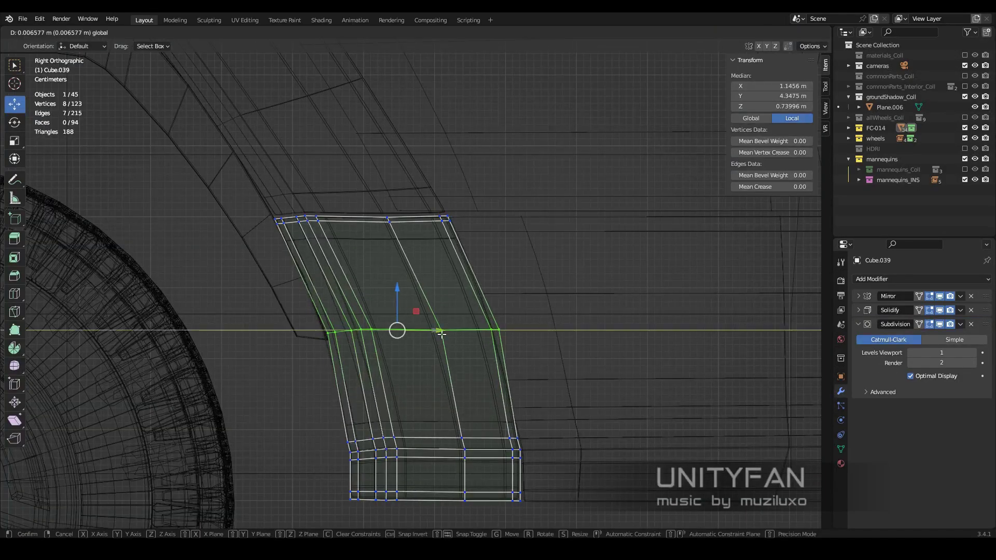
{"action": "left_click", "coordinate": [441, 333]}
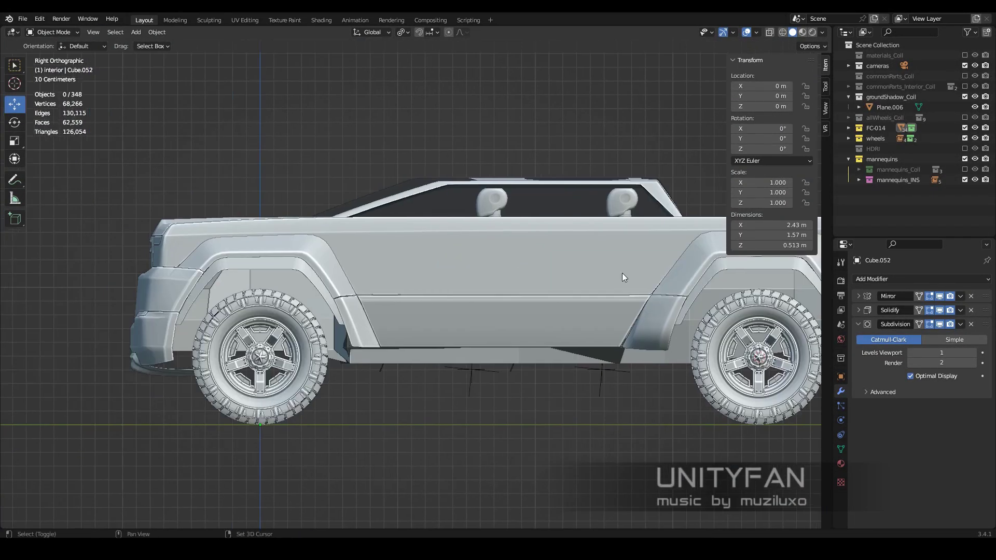
Step: Hide the sidebar and light the material preview with the courtyard HDRI
{"action": "middle_click_drag", "start_coordinate": [410, 375], "coordinate": [521, 374]}
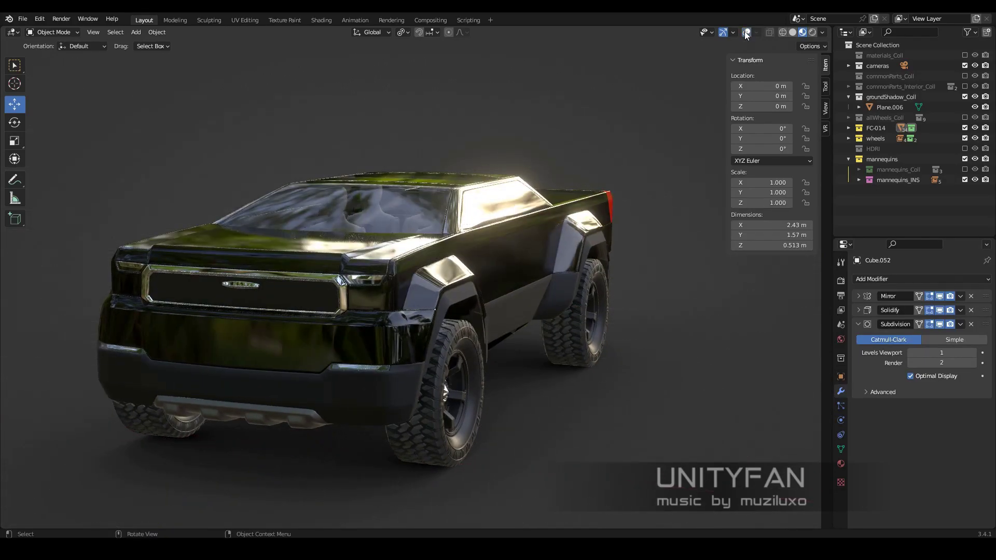
{"action": "key", "text": "n"}
{"action": "mouse_move", "coordinate": [510, 275]}
{"action": "middle_mouse_down"}
{"action": "mouse_move", "coordinate": [570, 285]}
{"action": "mouse_move", "coordinate": [520, 297]}
{"action": "mouse_move", "coordinate": [503, 291]}
{"action": "middle_mouse_up"}
{"action": "left_click", "coordinate": [822, 32]}
{"action": "left_click", "coordinate": [823, 157]}
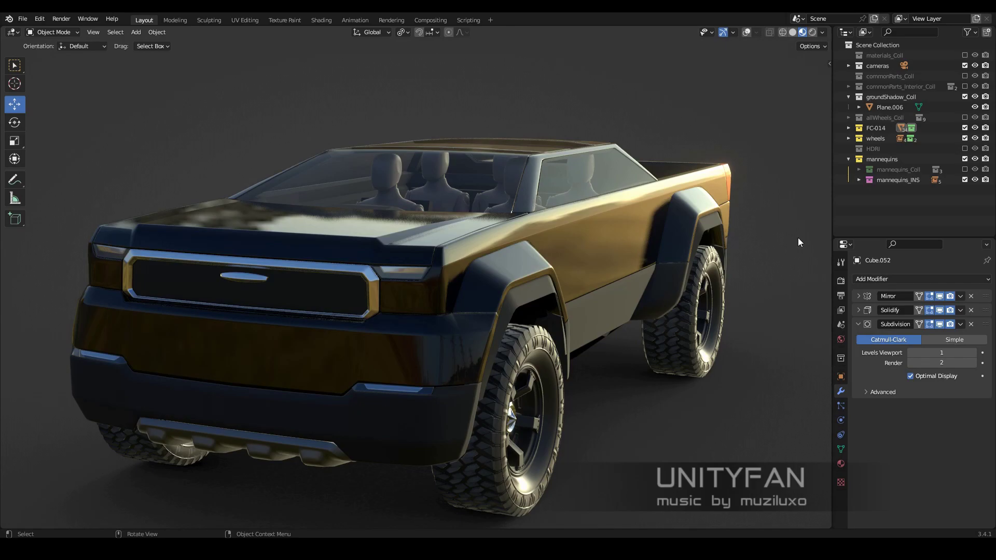
{"action": "mouse_move", "coordinate": [797, 237]}
{"action": "middle_mouse_down"}
{"action": "mouse_move", "coordinate": [695, 227]}
{"action": "mouse_move", "coordinate": [768, 156]}
{"action": "middle_mouse_up"}
{"action": "left_click", "coordinate": [822, 32]}
{"action": "left_click", "coordinate": [668, 160]}
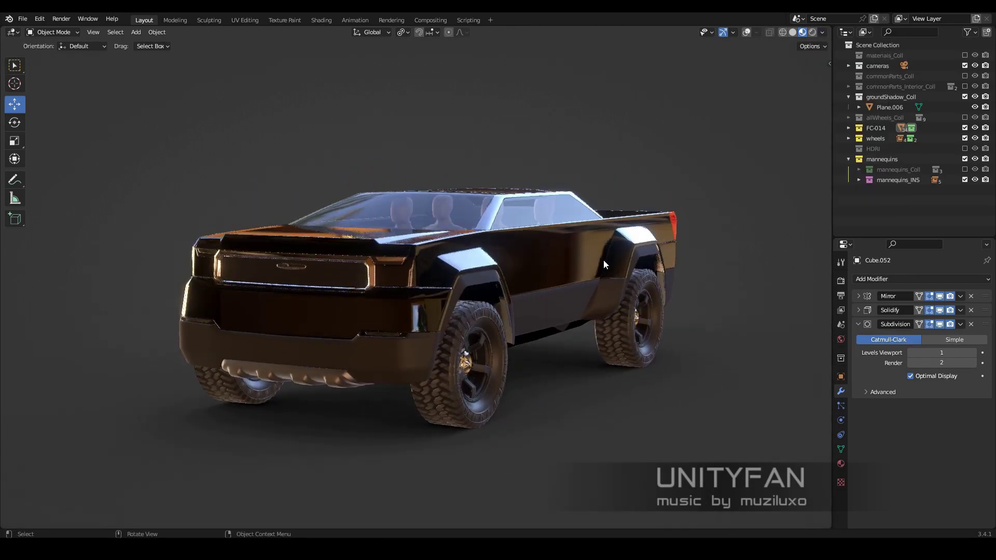
{"action": "mouse_move", "coordinate": [603, 259]}
{"action": "middle_mouse_down"}
{"action": "mouse_move", "coordinate": [724, 292]}
{"action": "mouse_move", "coordinate": [555, 302]}
{"action": "mouse_move", "coordinate": [596, 299]}
{"action": "mouse_move", "coordinate": [650, 342]}
{"action": "mouse_move", "coordinate": [646, 321]}
{"action": "mouse_move", "coordinate": [685, 345]}
{"action": "mouse_move", "coordinate": [676, 374]}
{"action": "mouse_move", "coordinate": [620, 405]}
{"action": "mouse_move", "coordinate": [643, 389]}
{"action": "middle_mouse_up"}
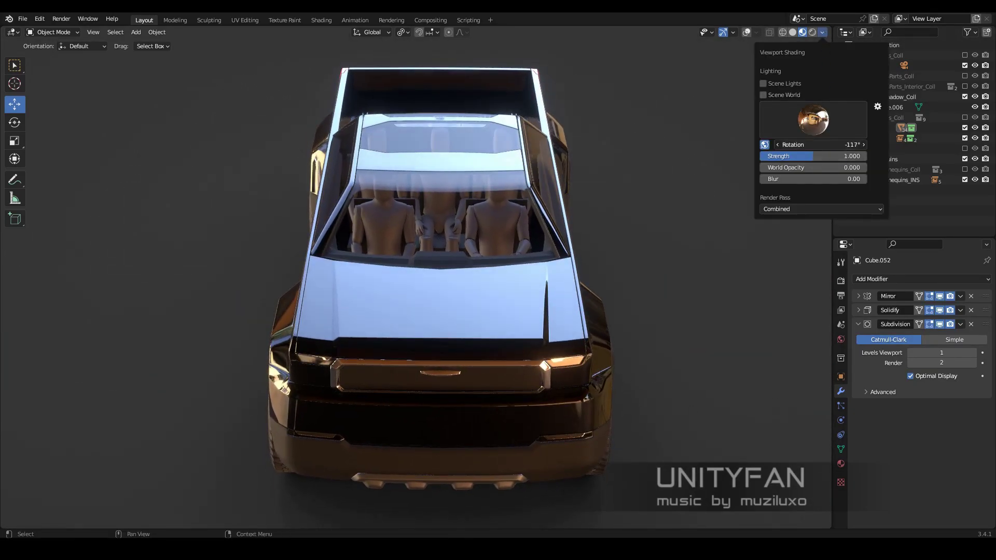
Step: Set the preview HDRI rotation to -116° to shift reflections on the body
{"action": "left_click_drag", "start_coordinate": [820, 145], "coordinate": [794, 145]}
{"action": "type", "text": "116"}
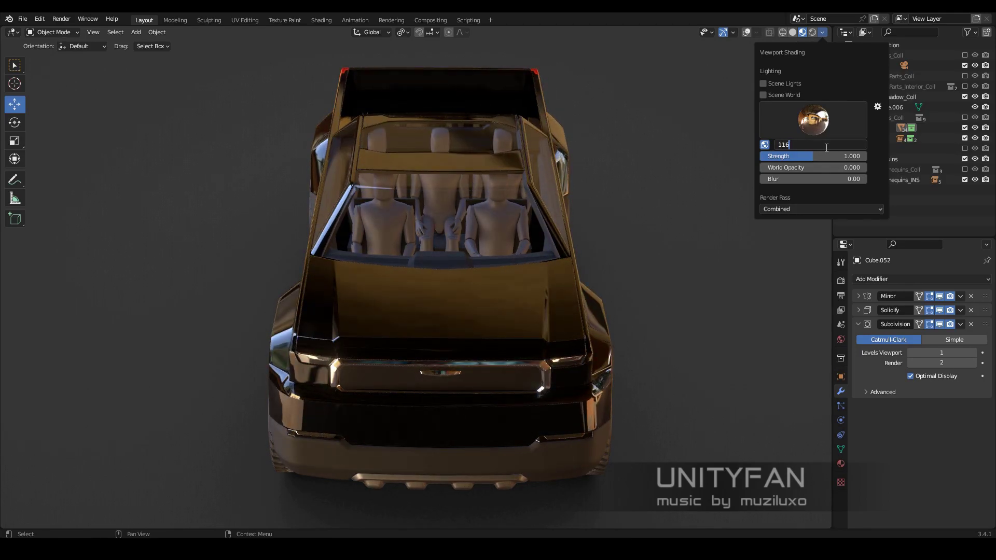
{"action": "key", "text": "Return"}
{"action": "left_click", "coordinate": [826, 147]}
{"action": "key", "text": "Return"}
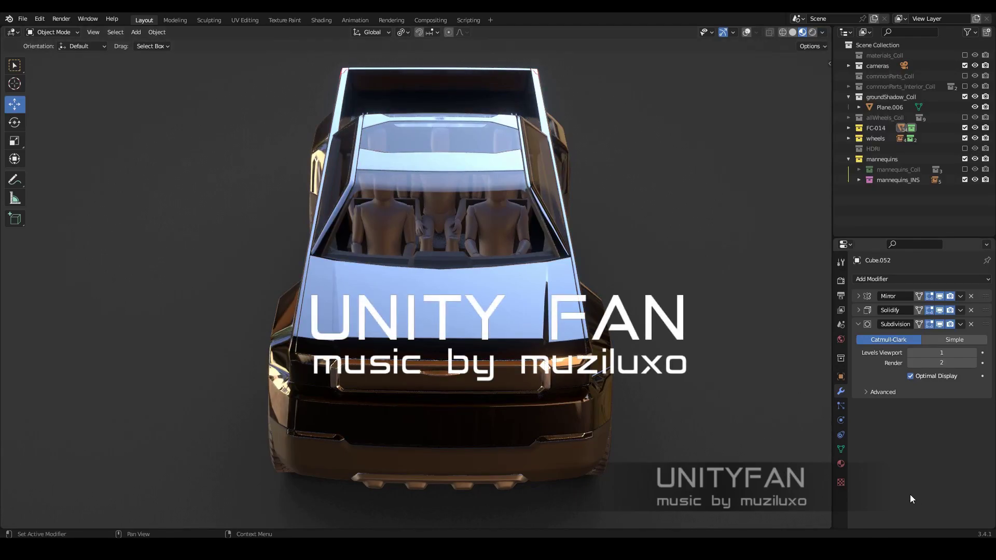
{"action": "key", "text": "alt+z"}
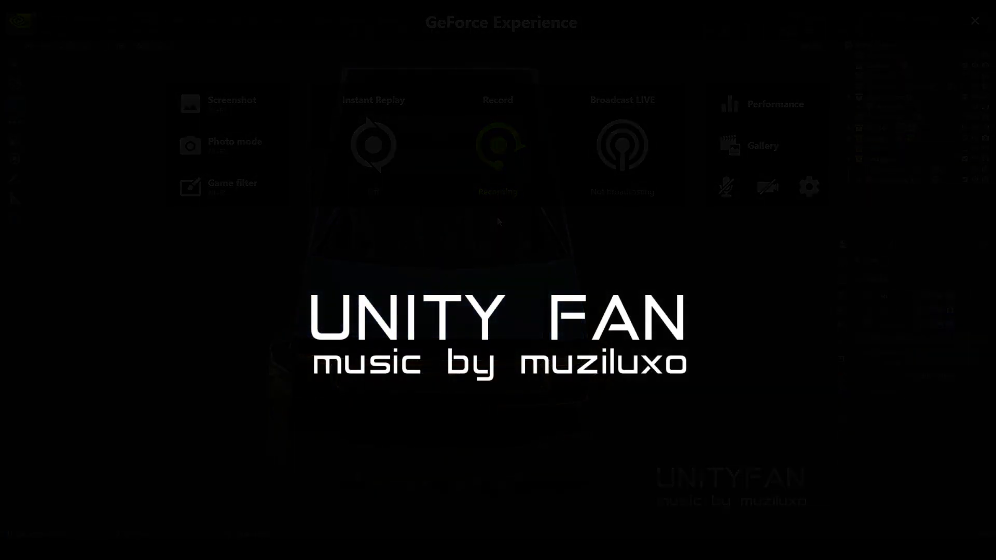